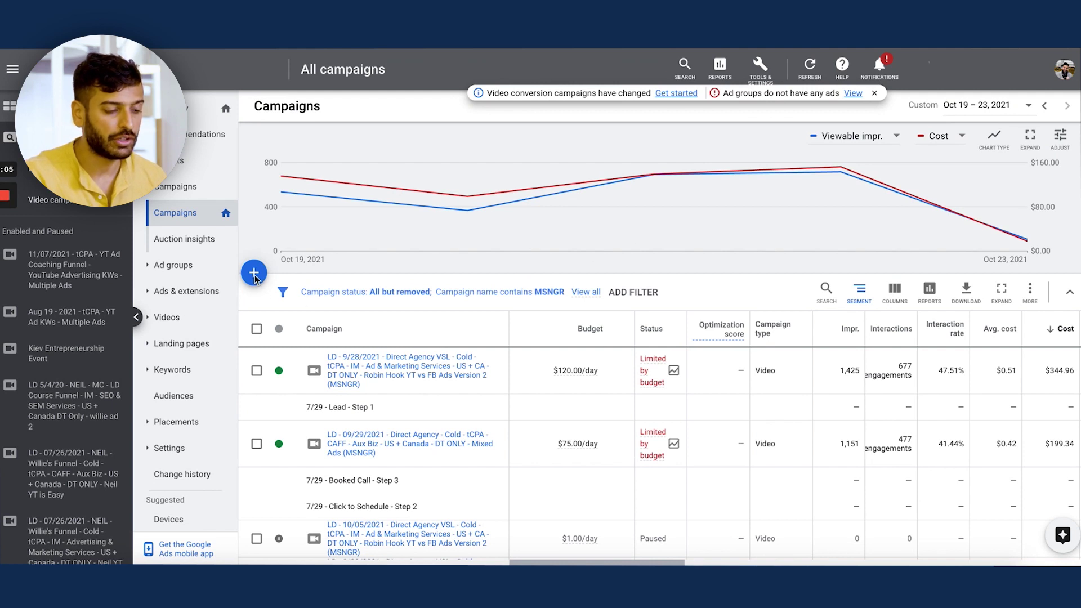
Step: Open the first MSNGR campaign's audience settings, then close the editor without changes
click(348, 364)
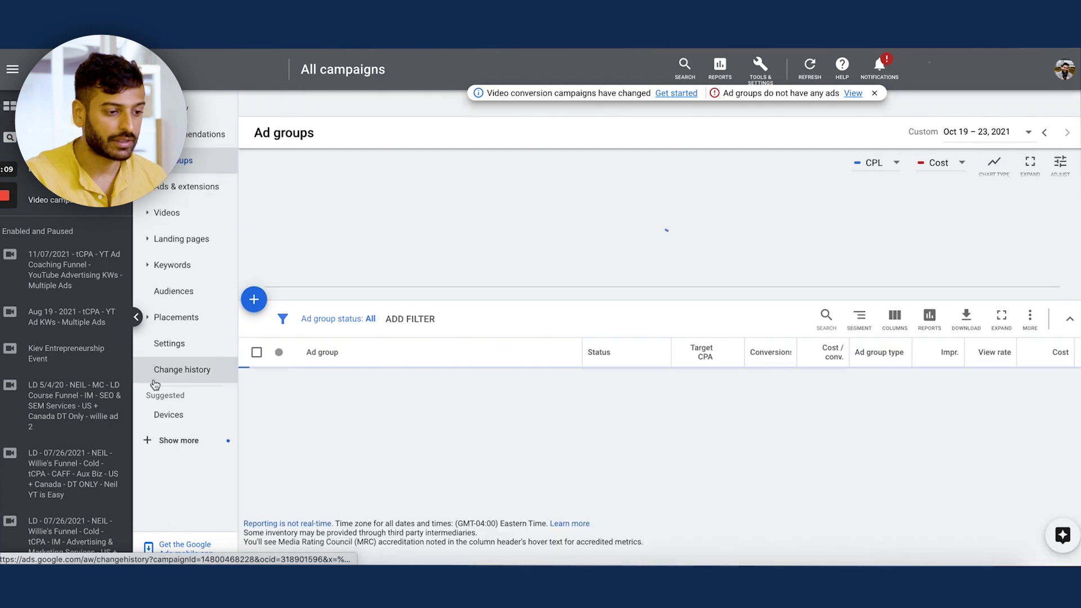
click(180, 294)
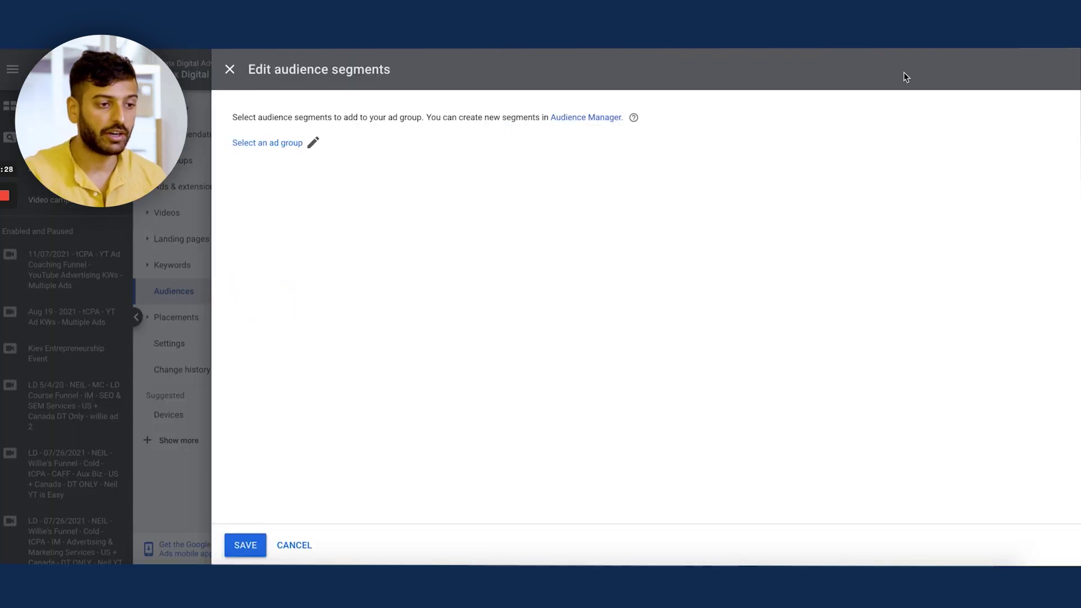
click(285, 545)
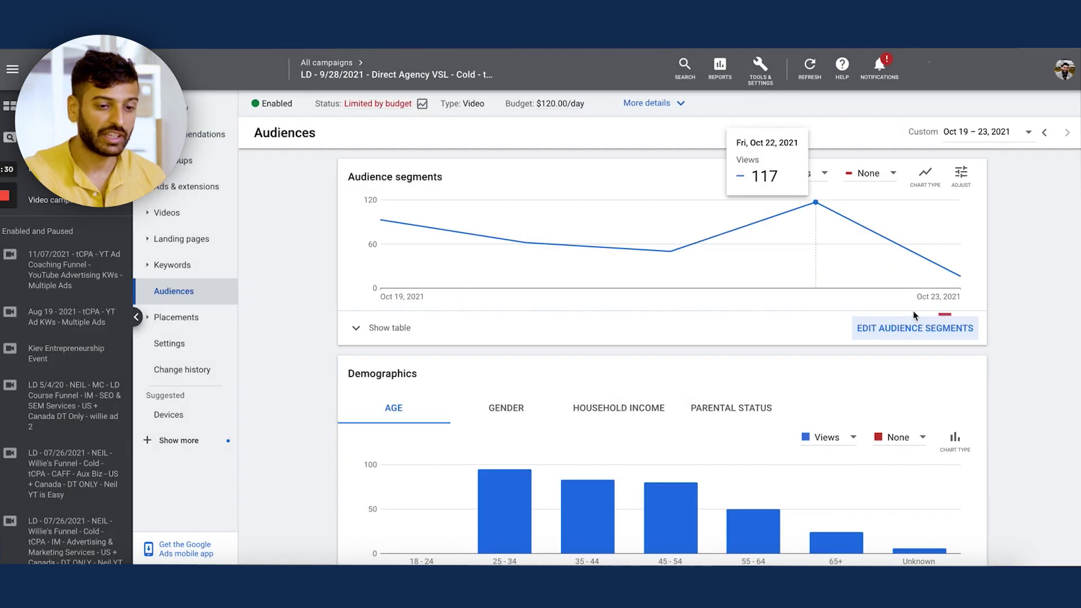
Step: Edit audience segments for the IM- Advertising & Marketing Services ad group in Browse view
click(910, 330)
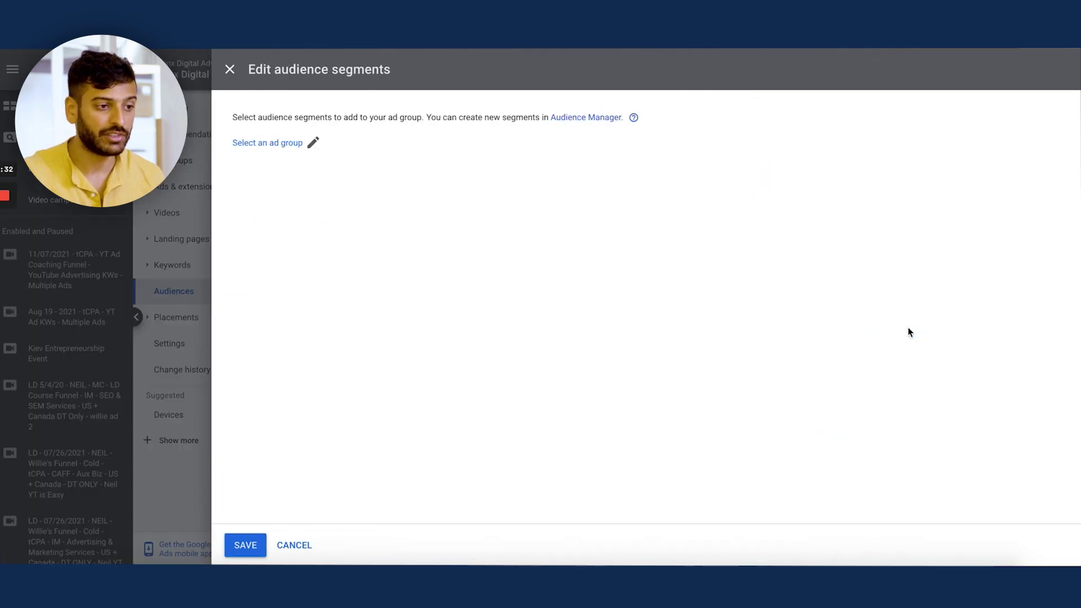
click(261, 146)
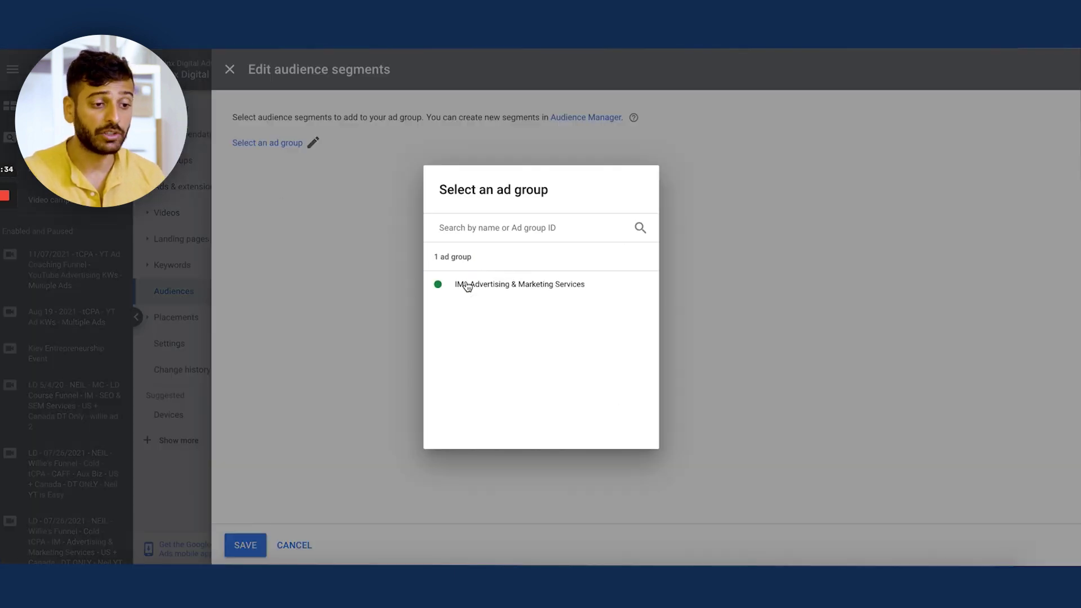
click(467, 286)
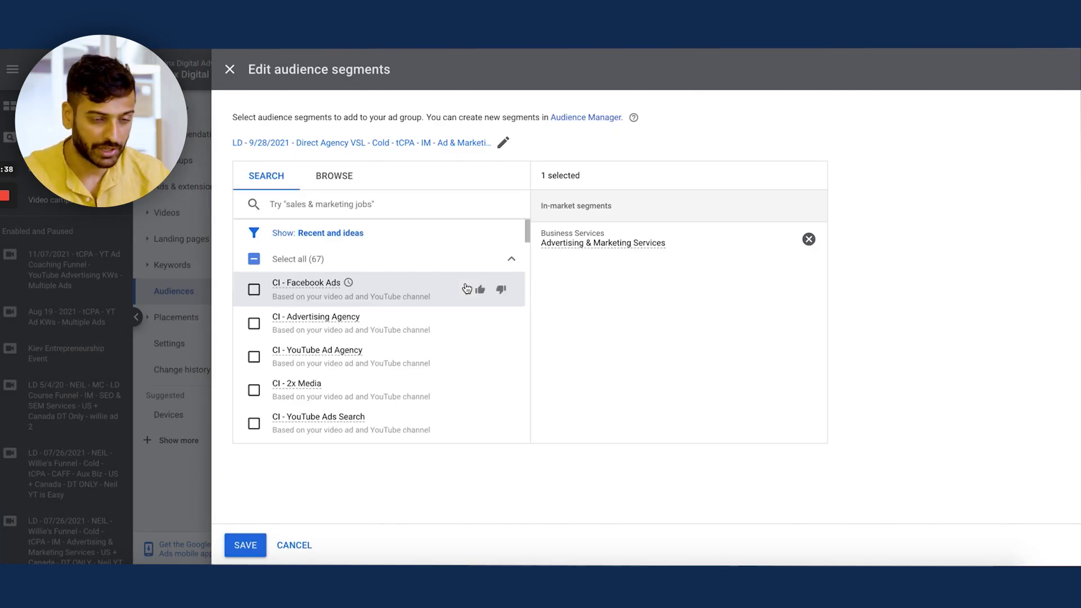
click(344, 179)
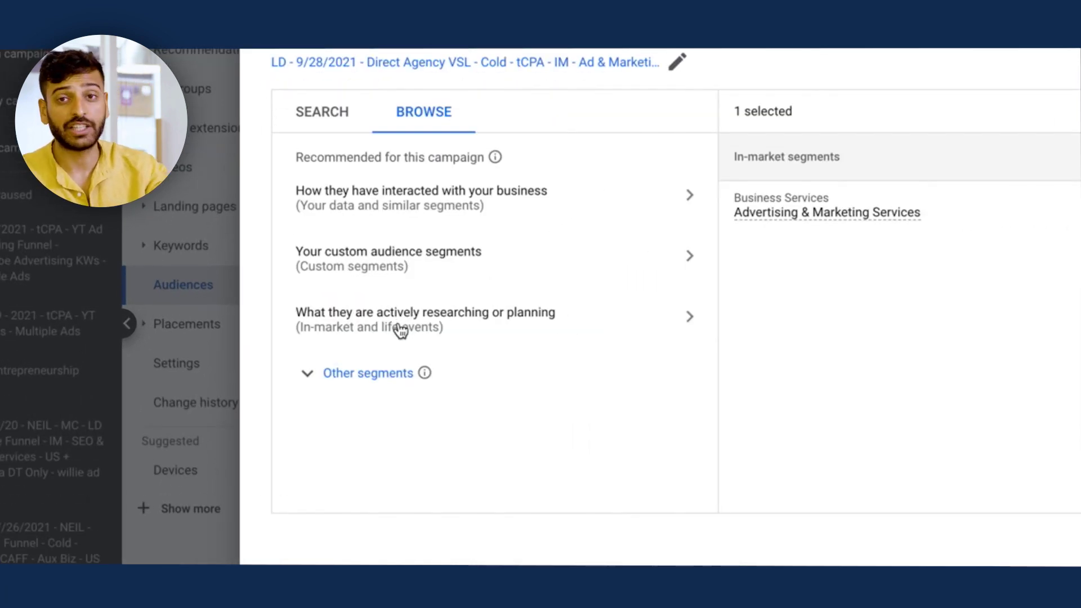
Step: Open 'What they are actively researching or planning' and scroll the in-market category list
click(685, 324)
click(696, 207)
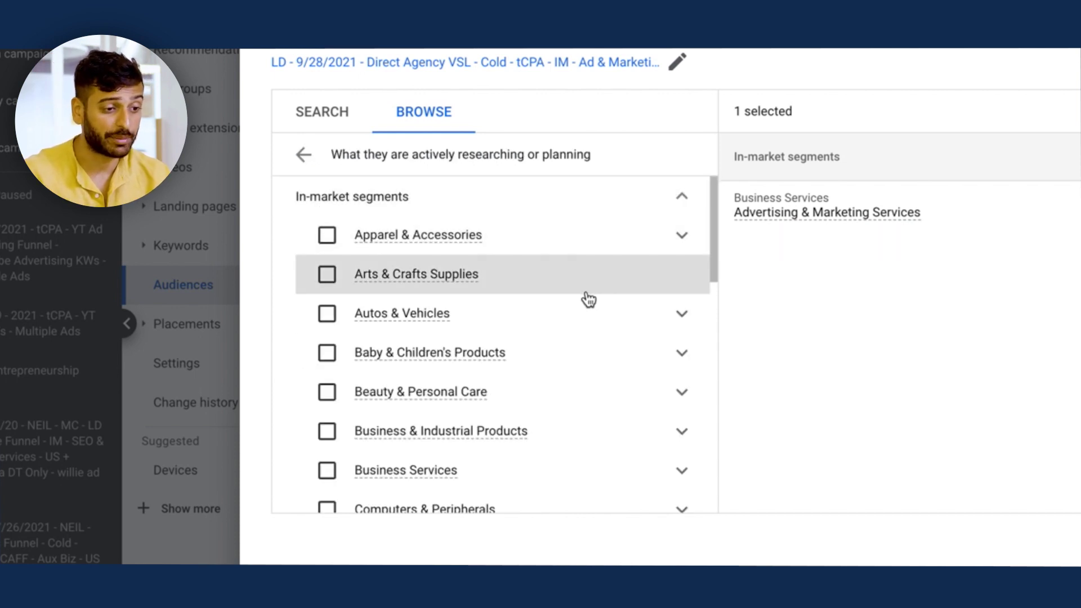
scroll(582, 303, down, 7)
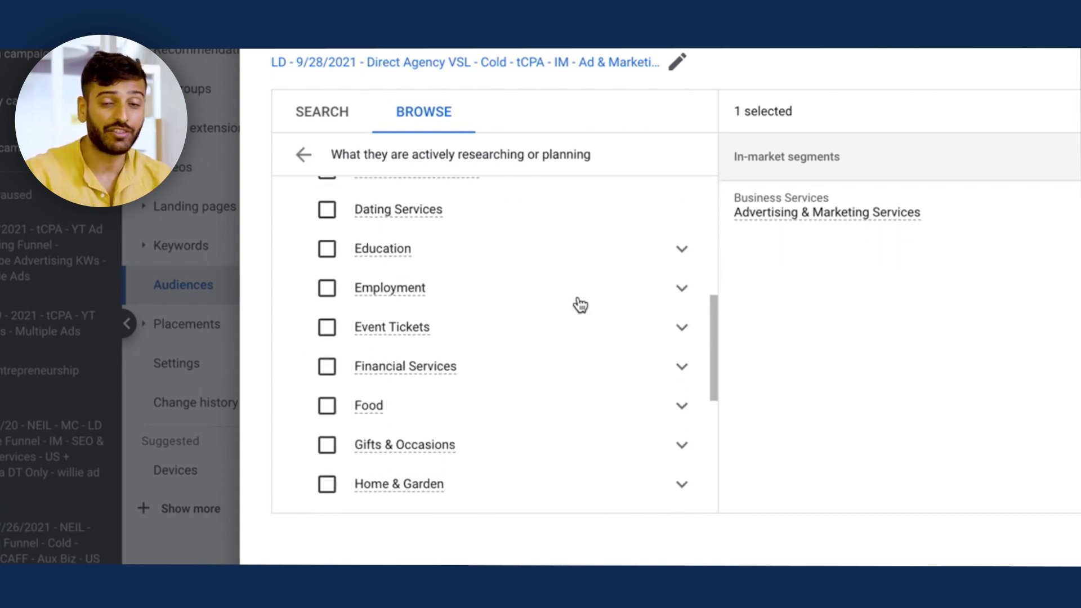
scroll(581, 304, down, 6)
scroll(707, 374, up, 12)
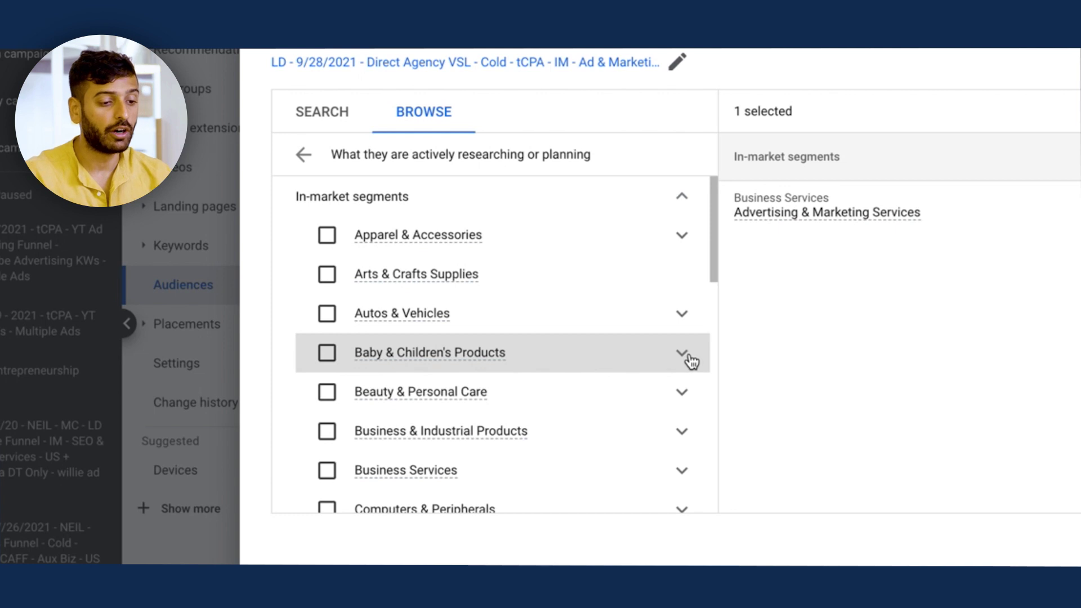
Step: Expand Baby & Children's Products, Infant & Toddler Feeding and Childcare & Education subcategories
click(689, 357)
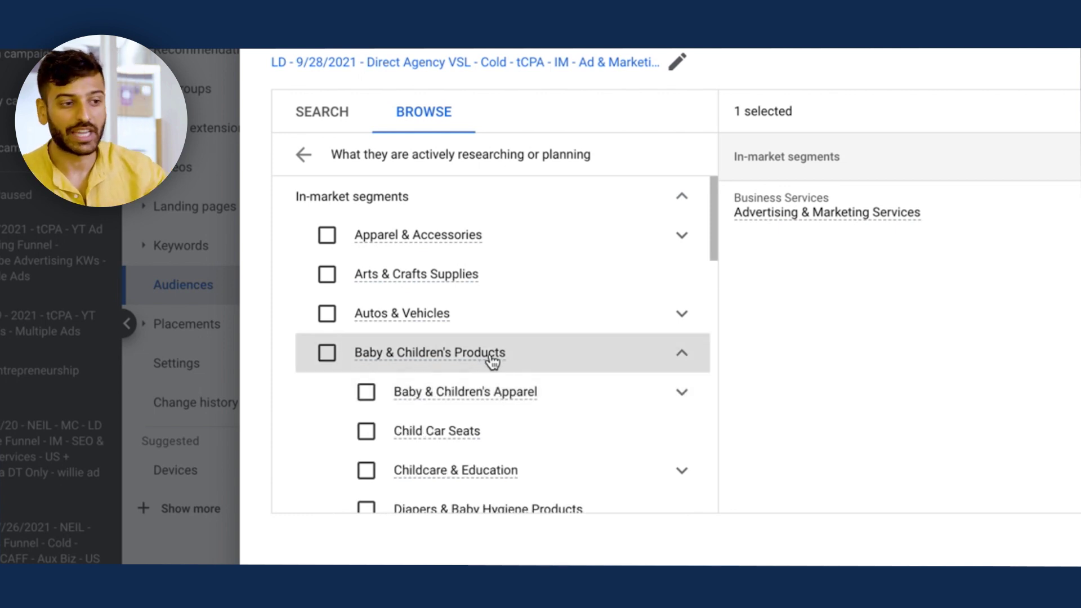
mouse_move(490, 362)
scroll(422, 362, down, 1)
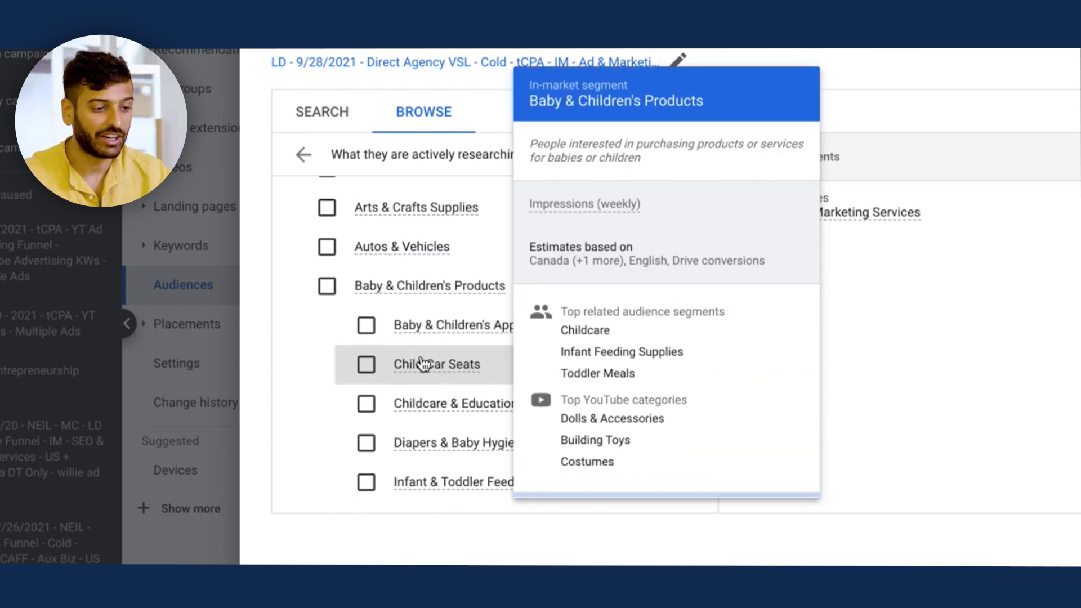
scroll(423, 365, down, 3)
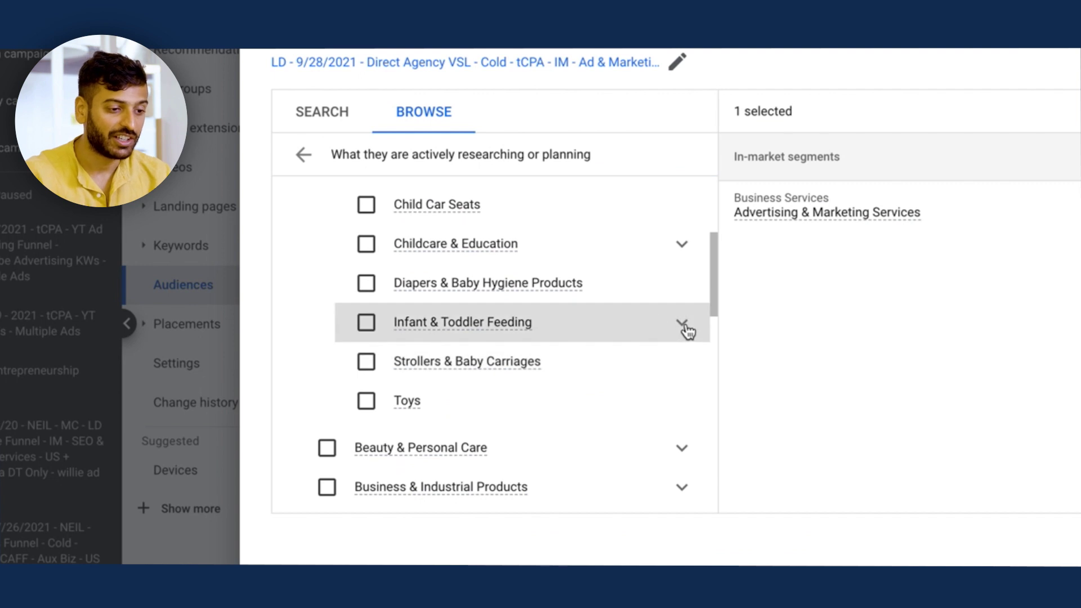
click(688, 332)
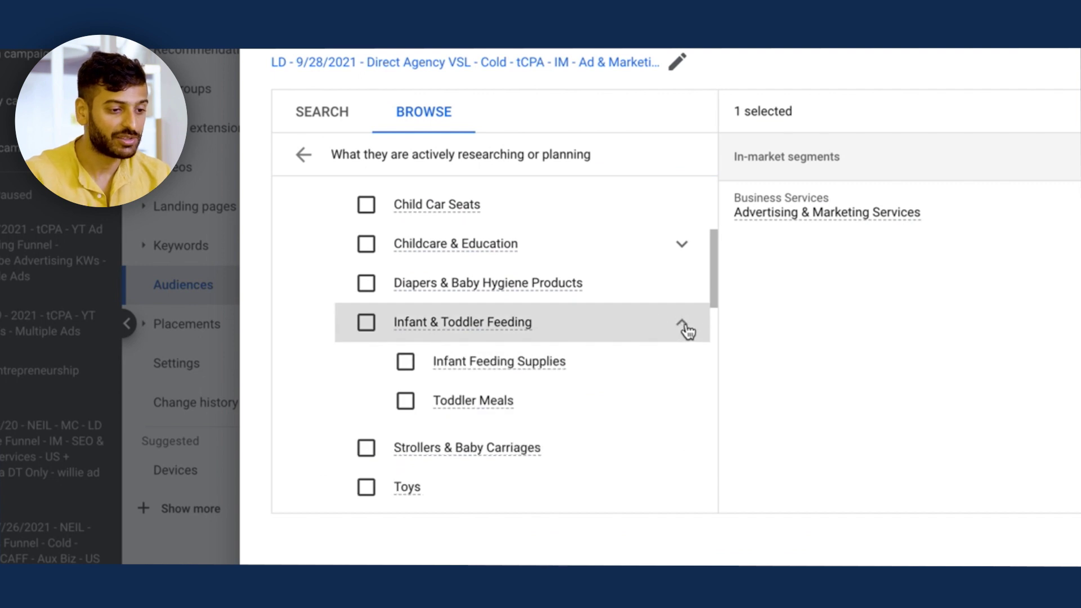
click(682, 245)
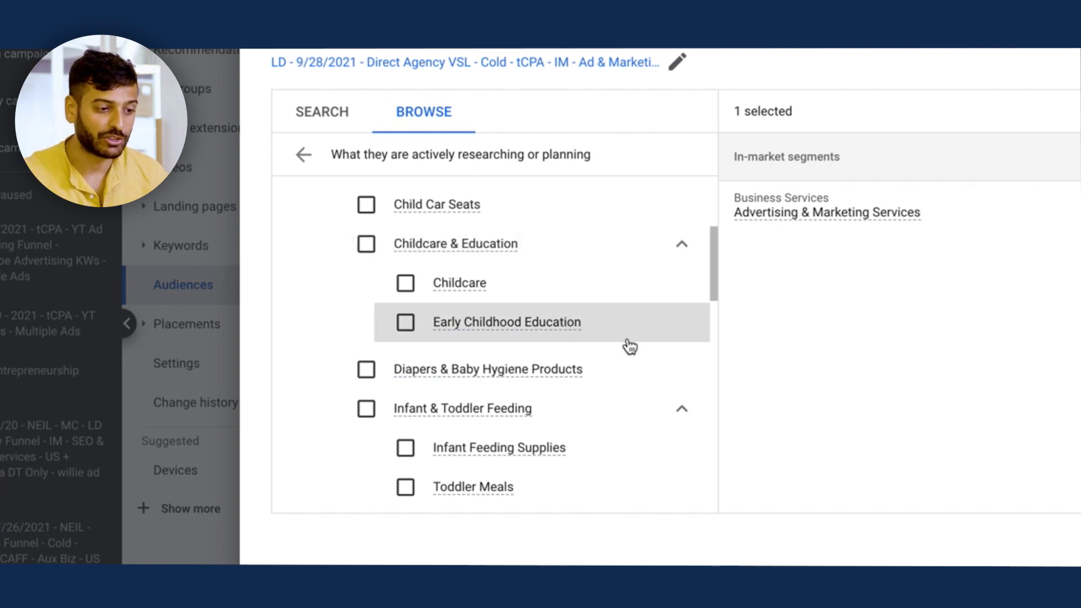
scroll(629, 346, down, 5)
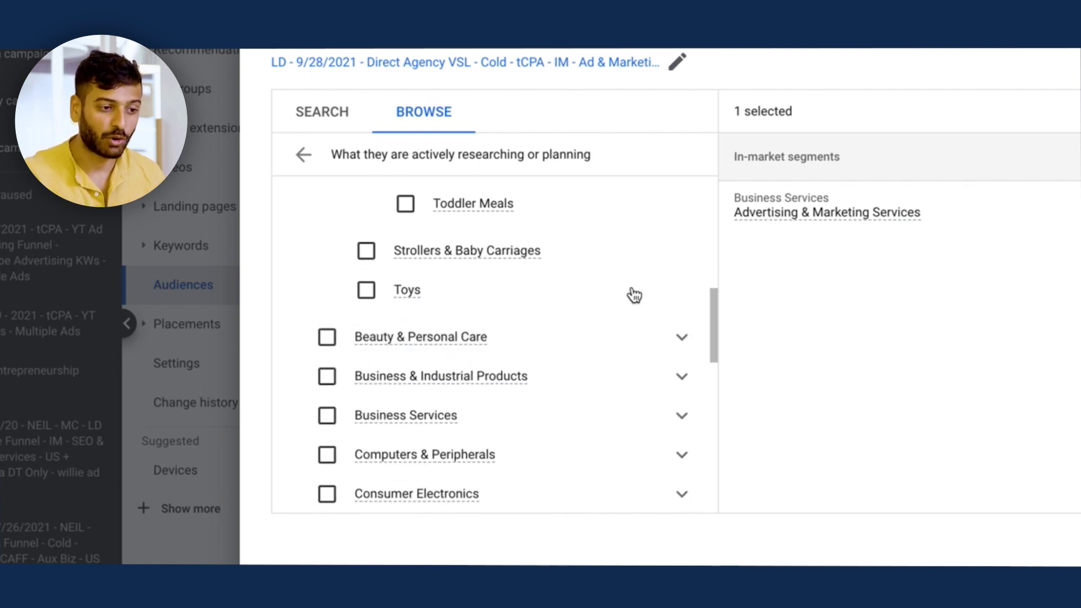
Step: Expand the Education in-market category and scroll through its subcategories
scroll(628, 294, down, 5)
click(618, 293)
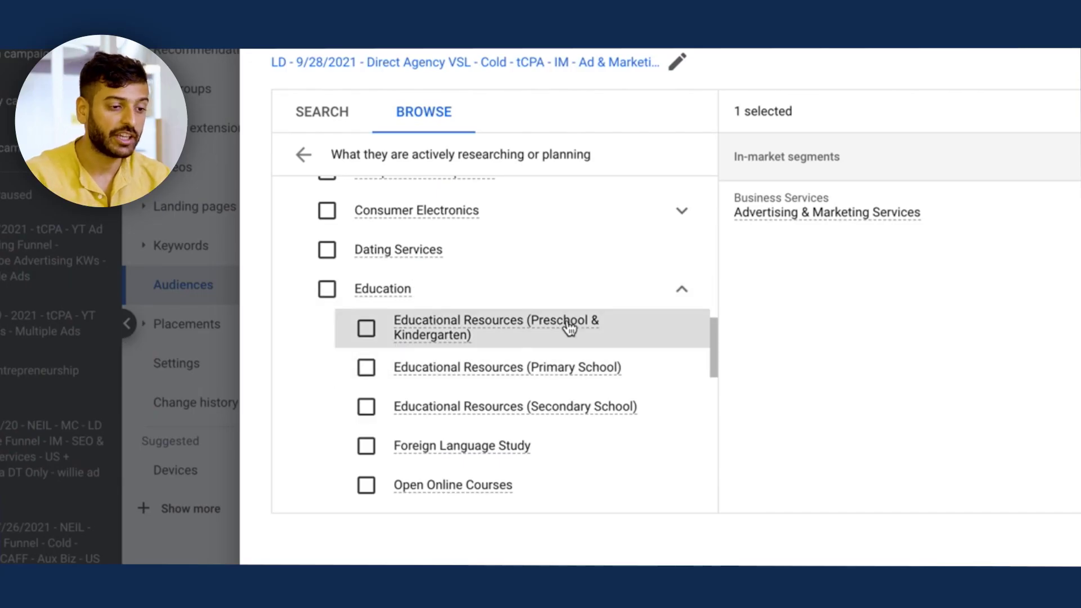
mouse_move(570, 328)
scroll(503, 298, down, 5)
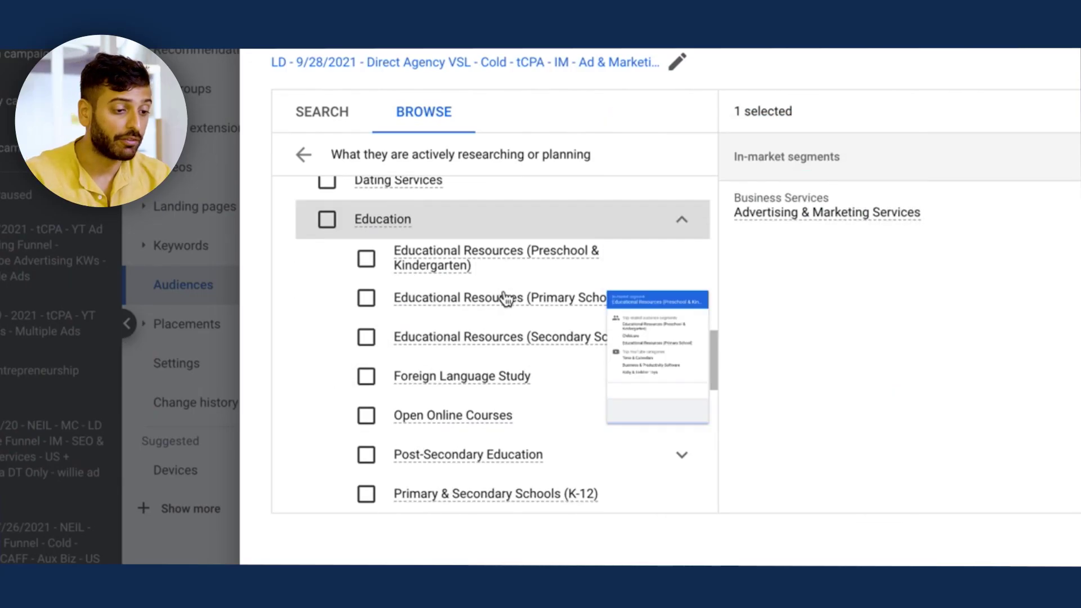
scroll(703, 286, up, 1)
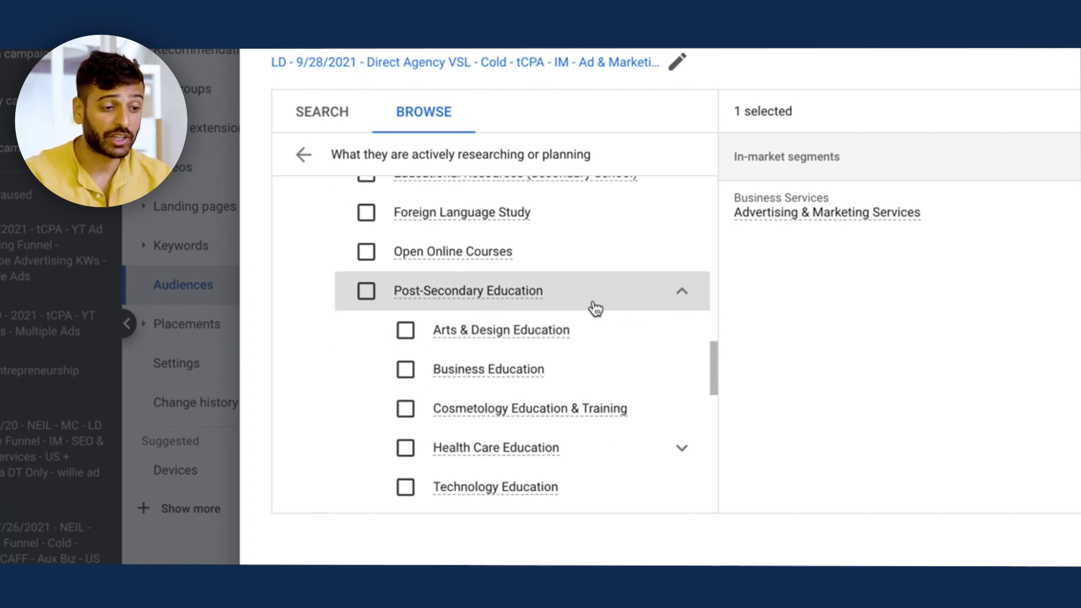
scroll(572, 371, down, 5)
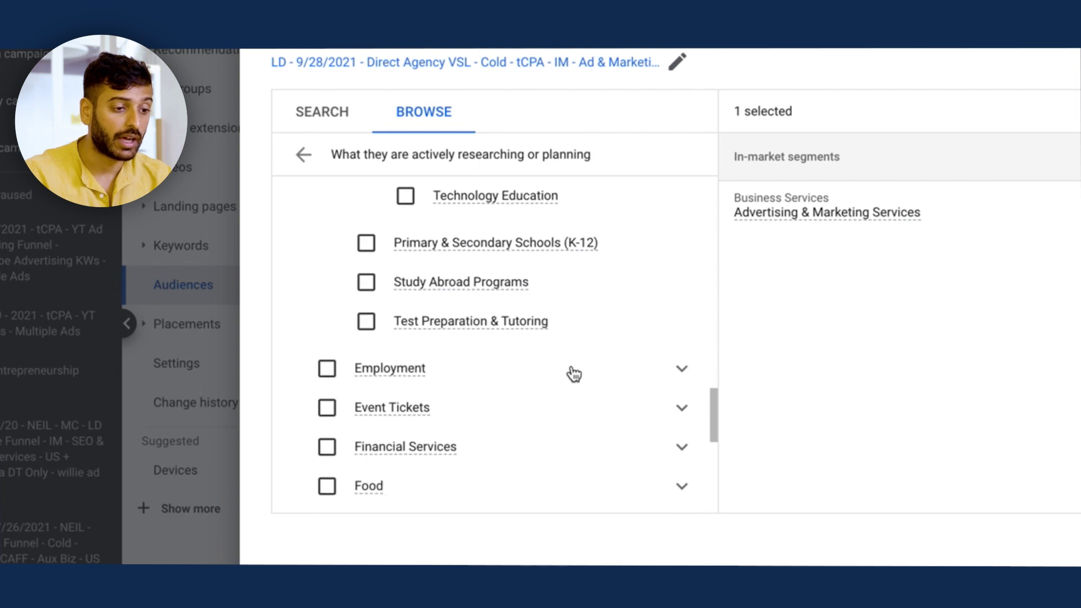
scroll(563, 338, up, 6)
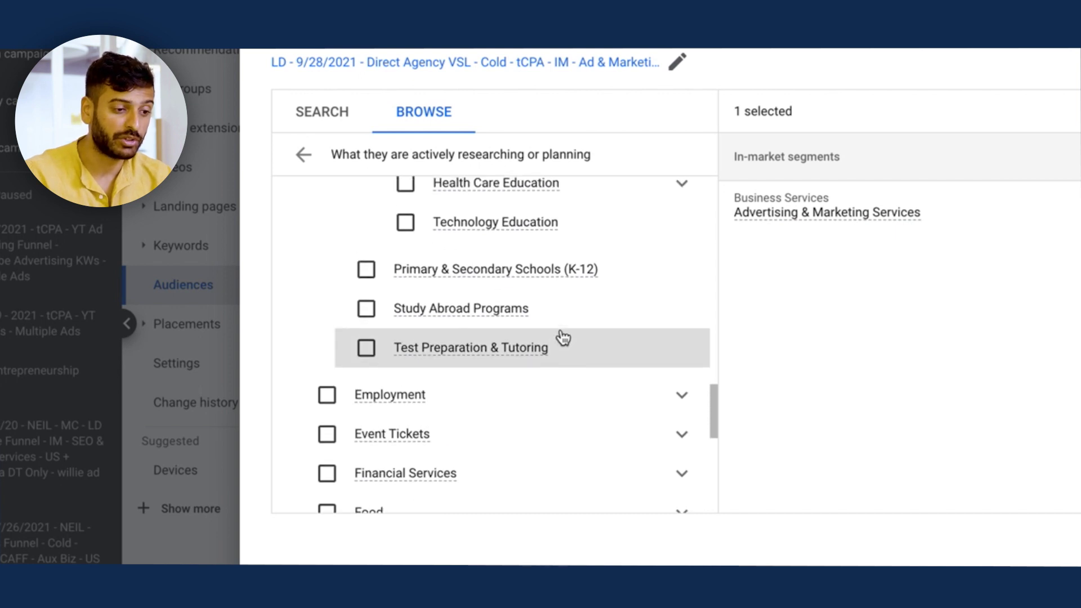
scroll(562, 352, up, 10)
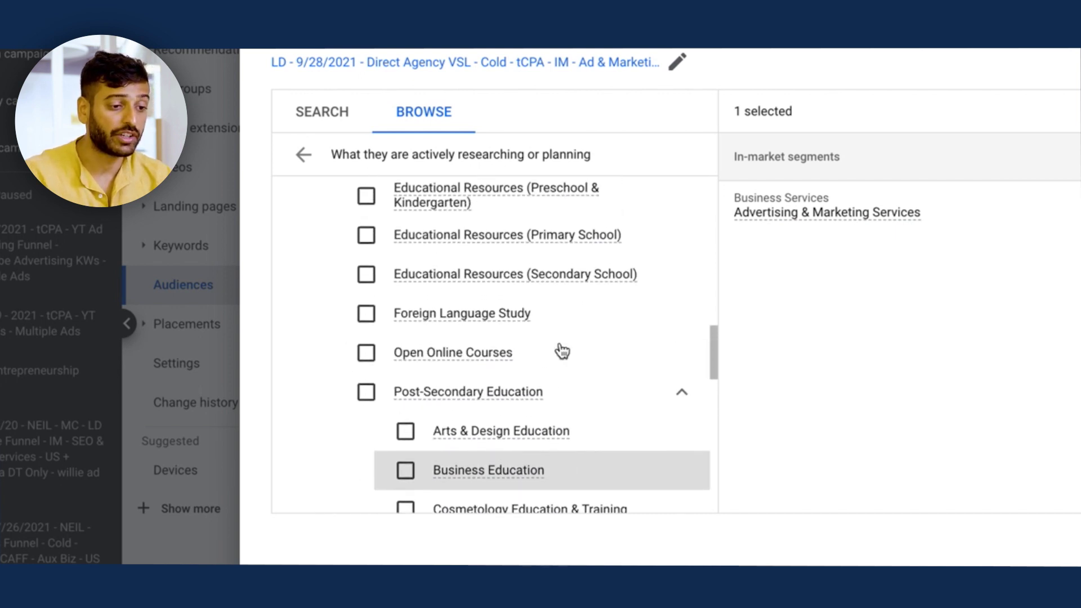
scroll(561, 352, up, 9)
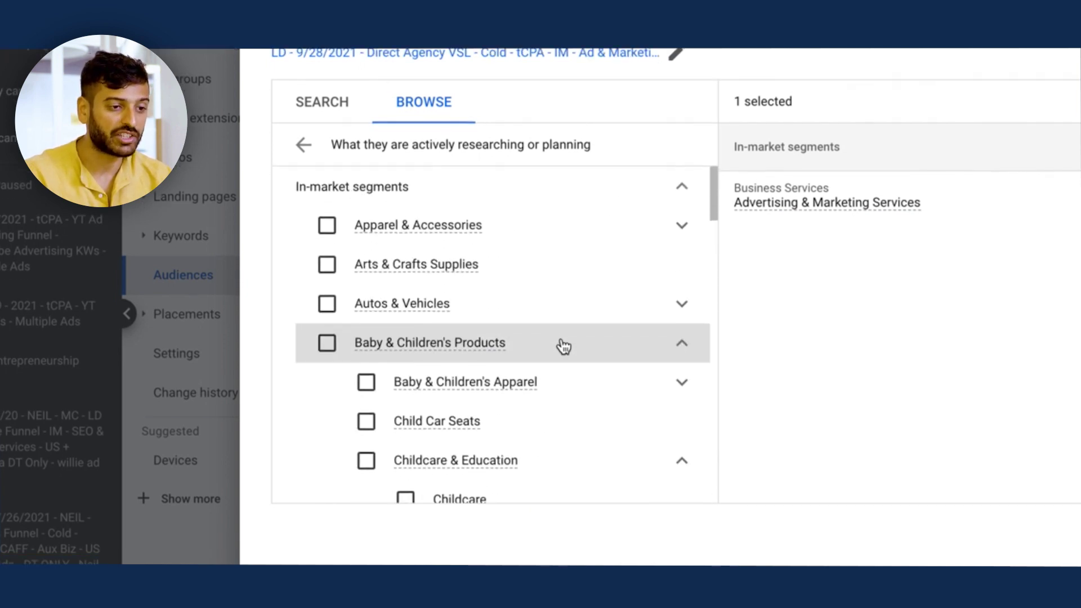
scroll(564, 346, down, 18)
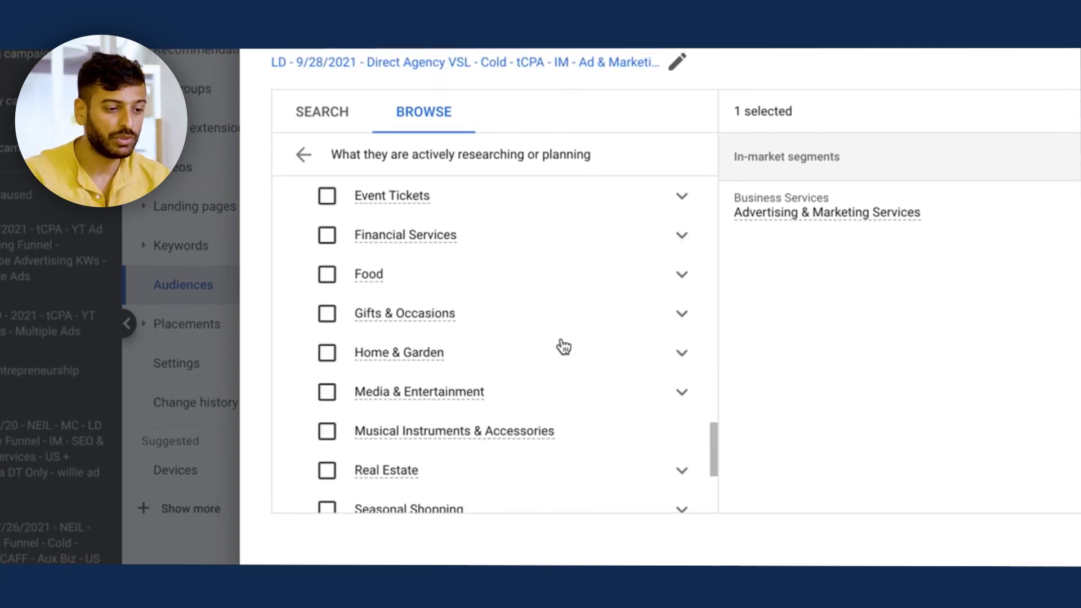
scroll(544, 420, up, 15)
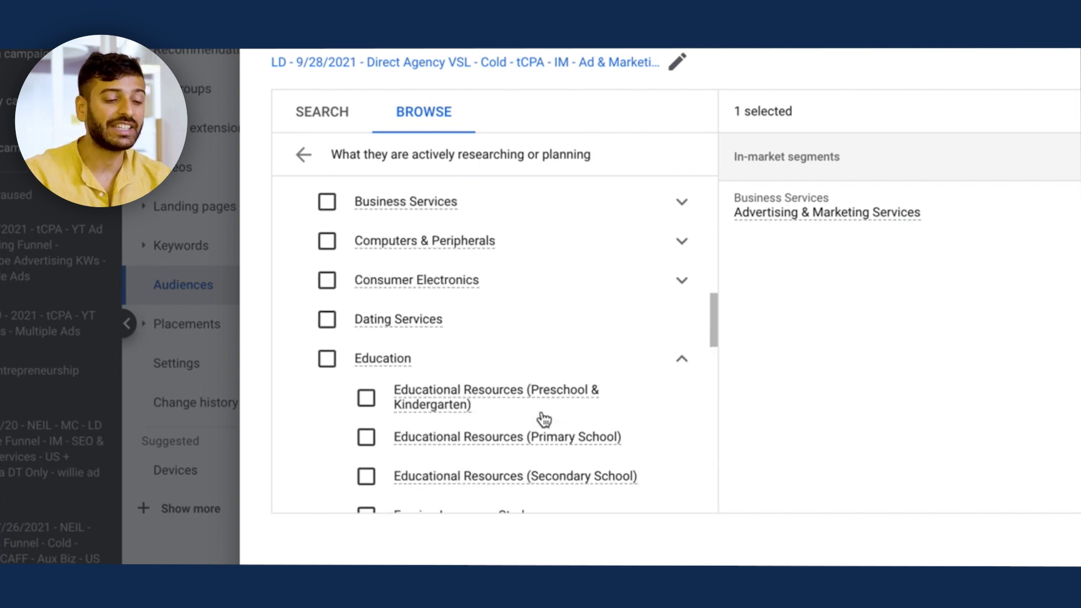
scroll(544, 419, up, 3)
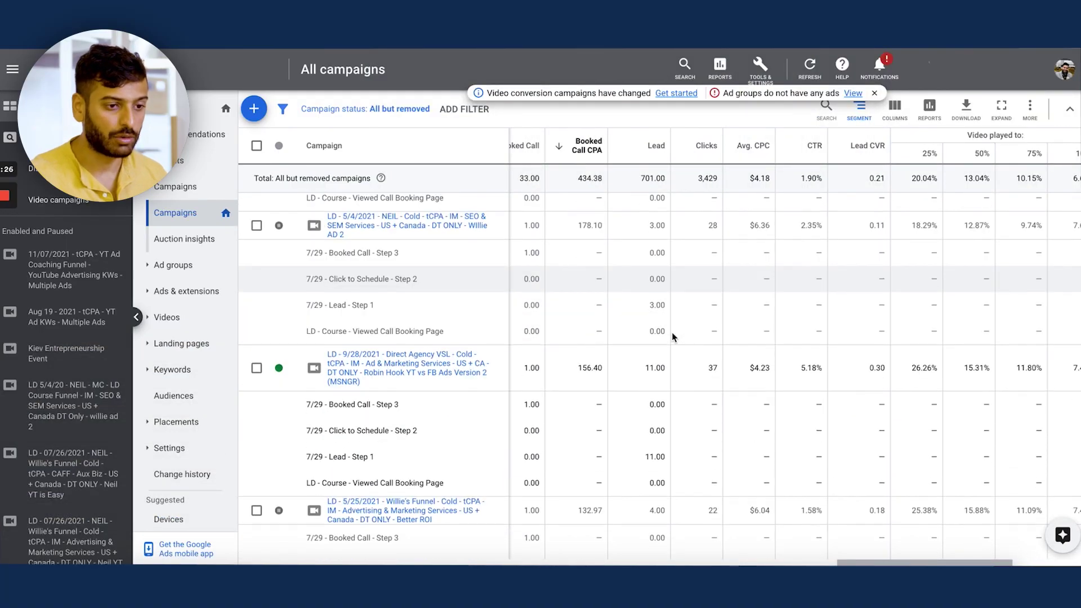
Step: Scroll back up the page
scroll(671, 333, up, 4)
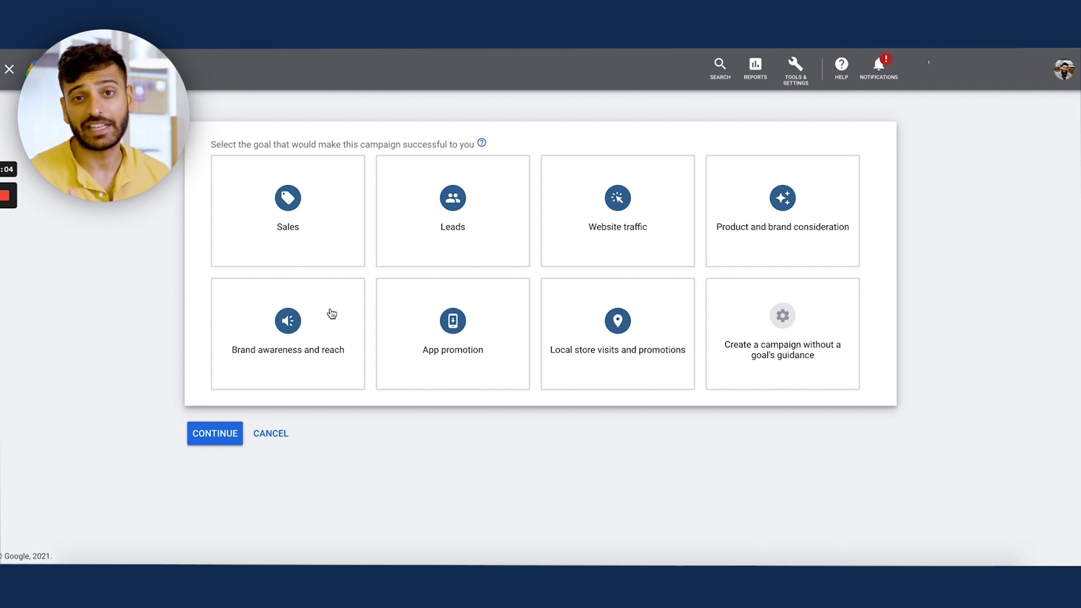
Step: Restart campaign creation with the Sales goal and Video campaign type, then continue
click(260, 437)
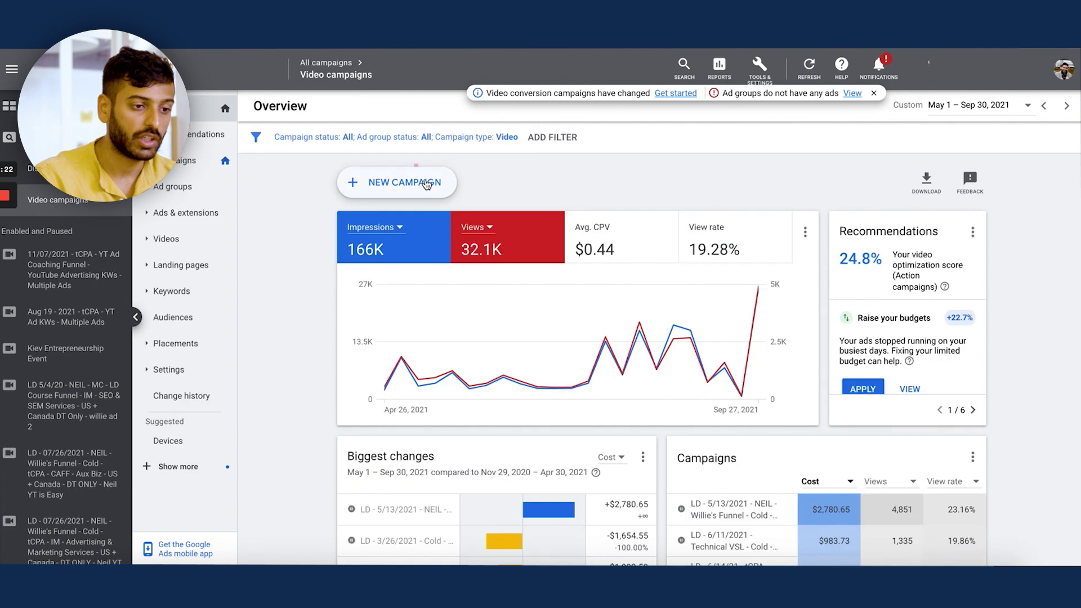
click(427, 183)
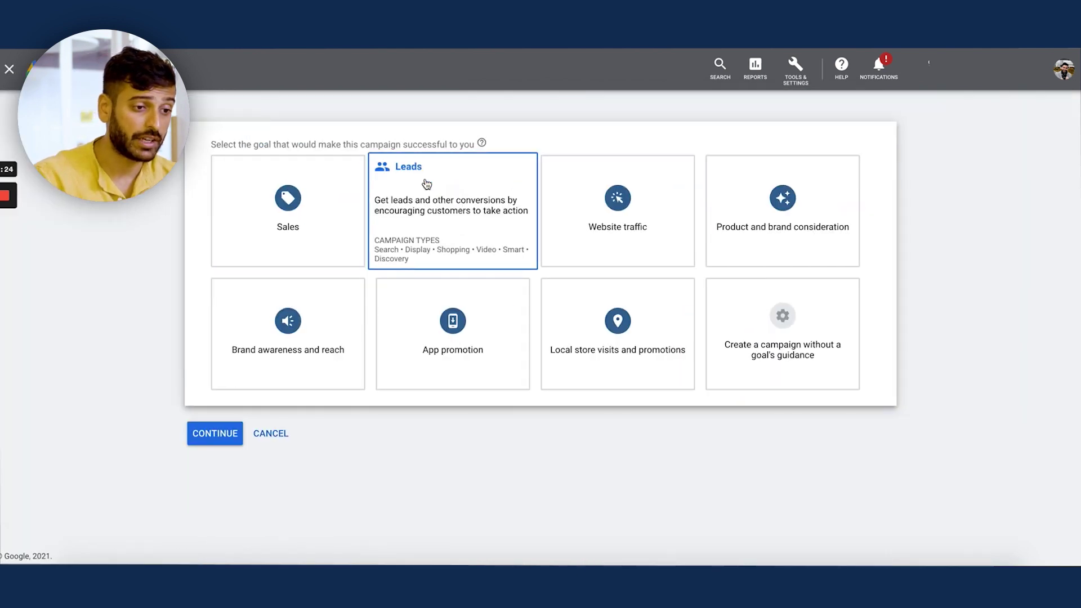
click(316, 208)
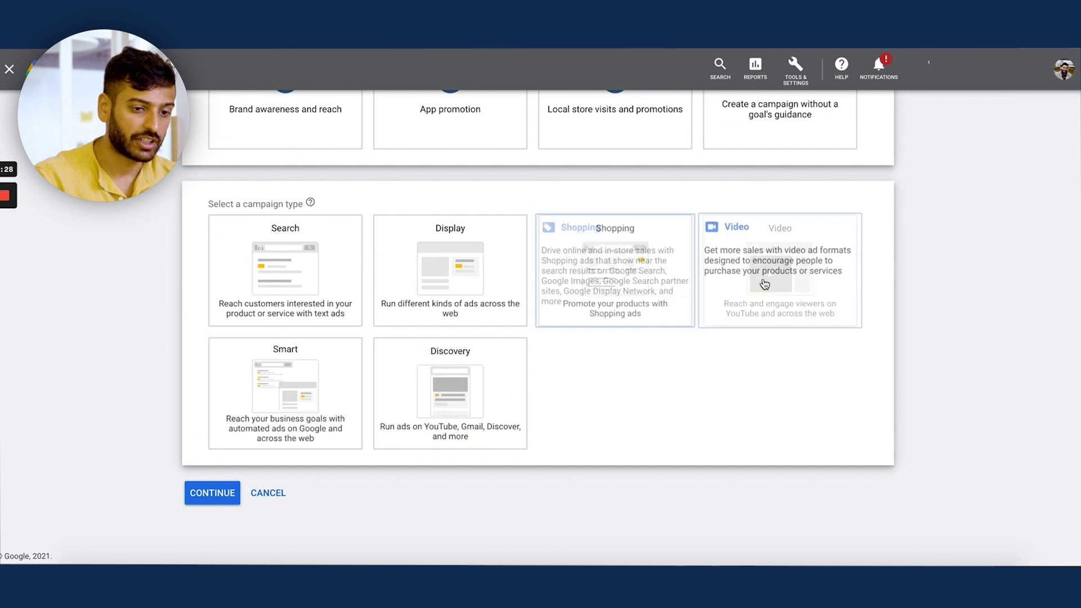
click(780, 265)
click(210, 492)
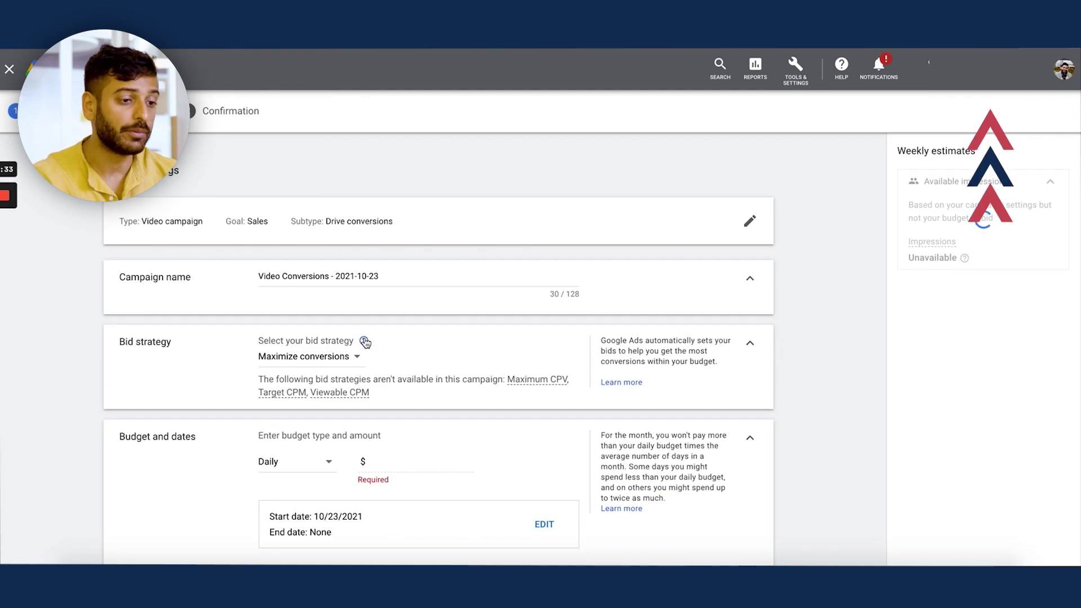
mouse_move(373, 342)
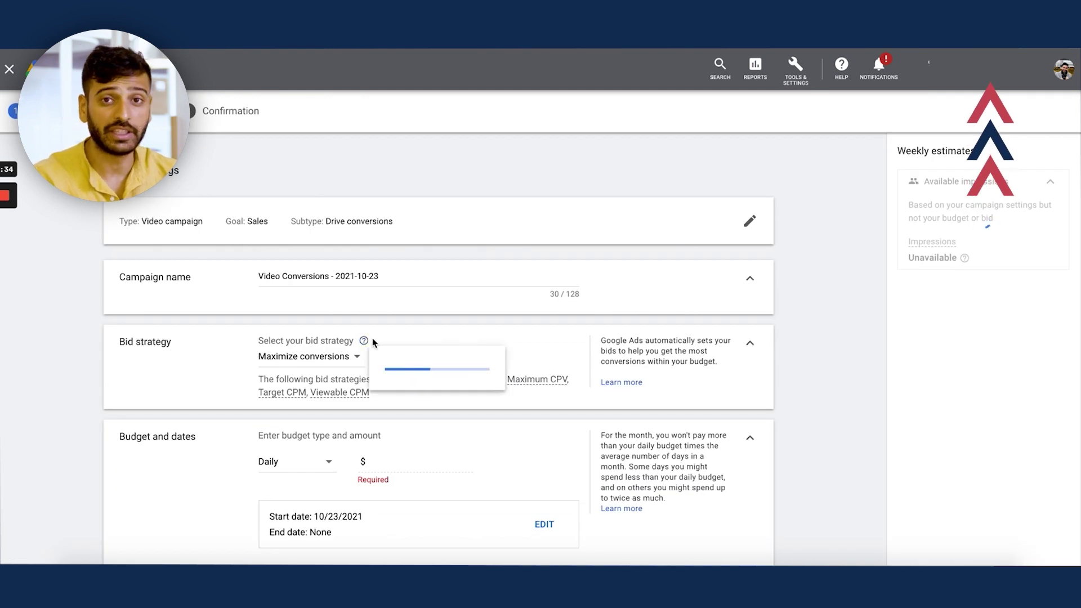
scroll(373, 340, down, 1)
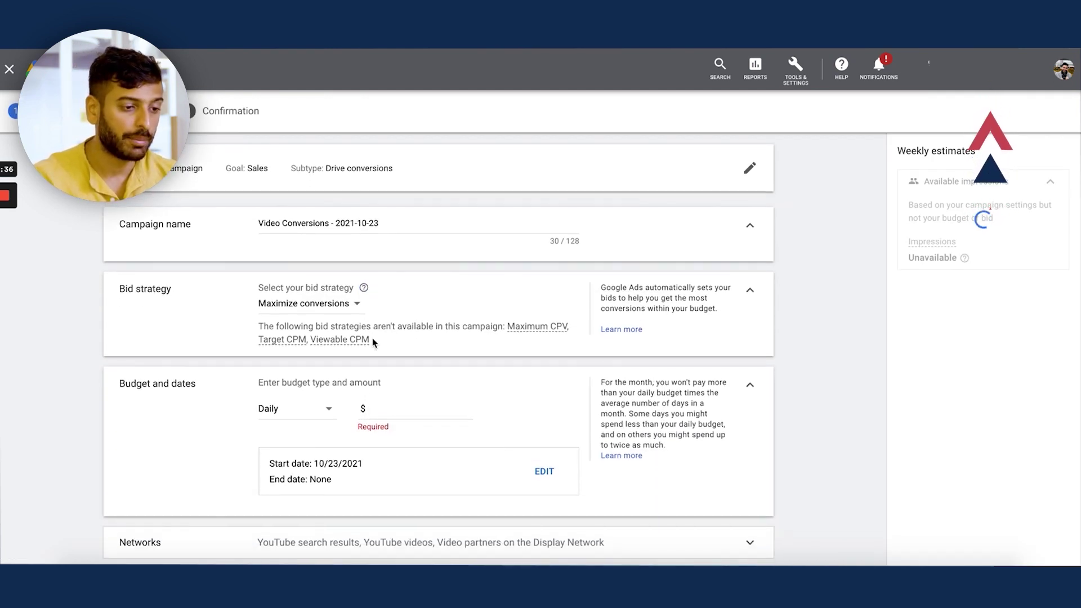
scroll(377, 319, down, 4)
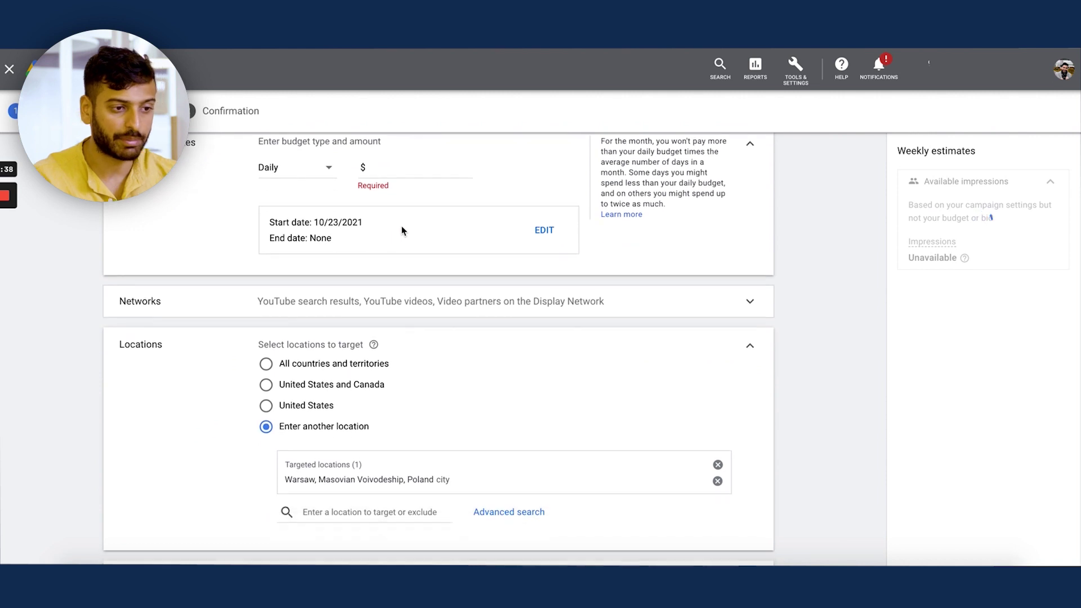
scroll(402, 228, down, 10)
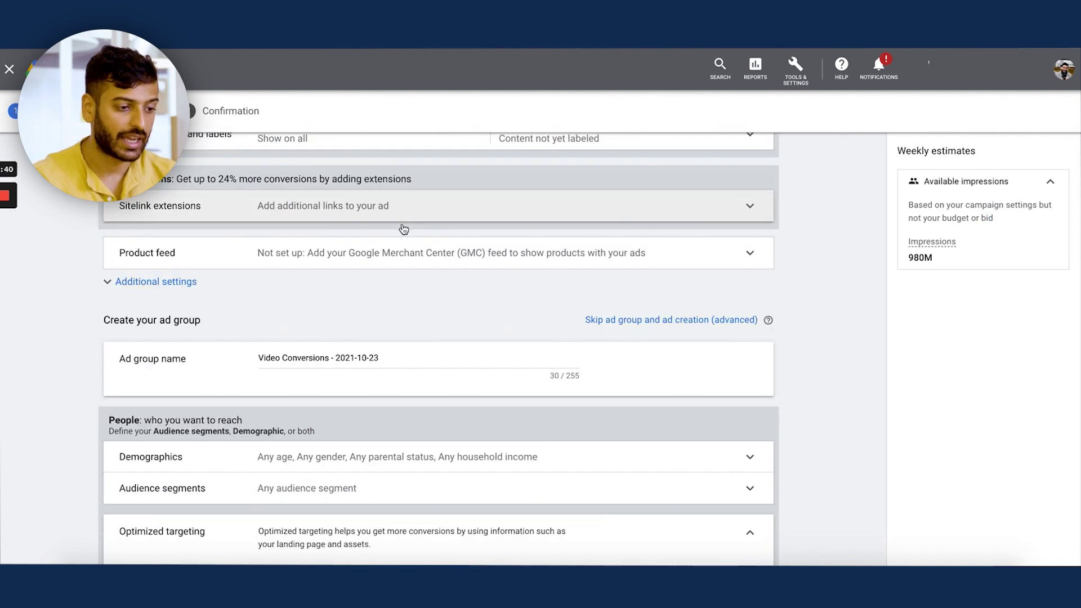
scroll(404, 229, down, 3)
scroll(403, 225, up, 2)
scroll(402, 224, down, 1)
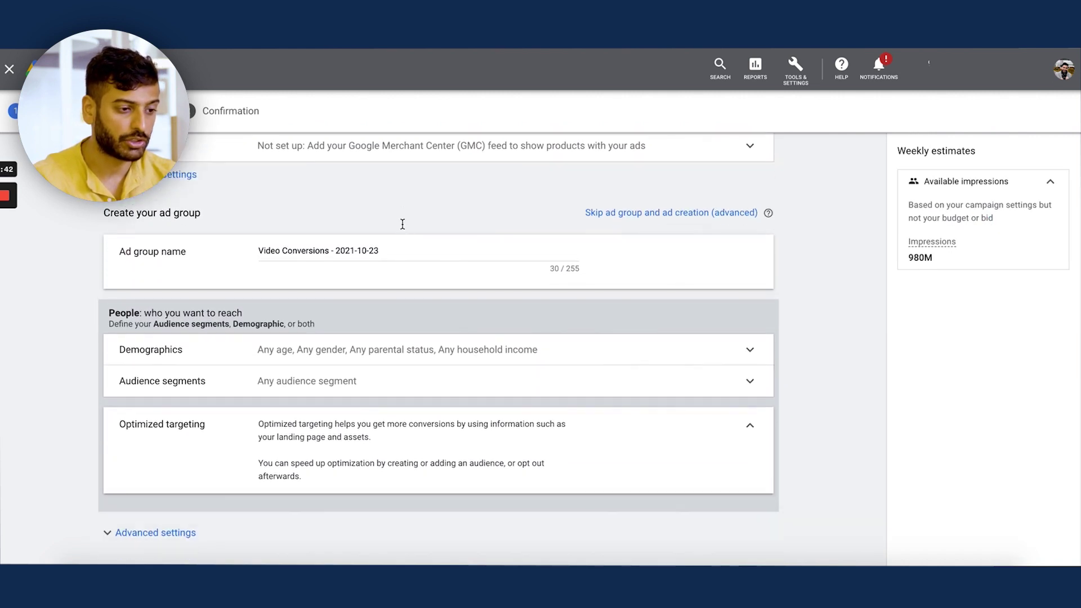
scroll(403, 225, down, 2)
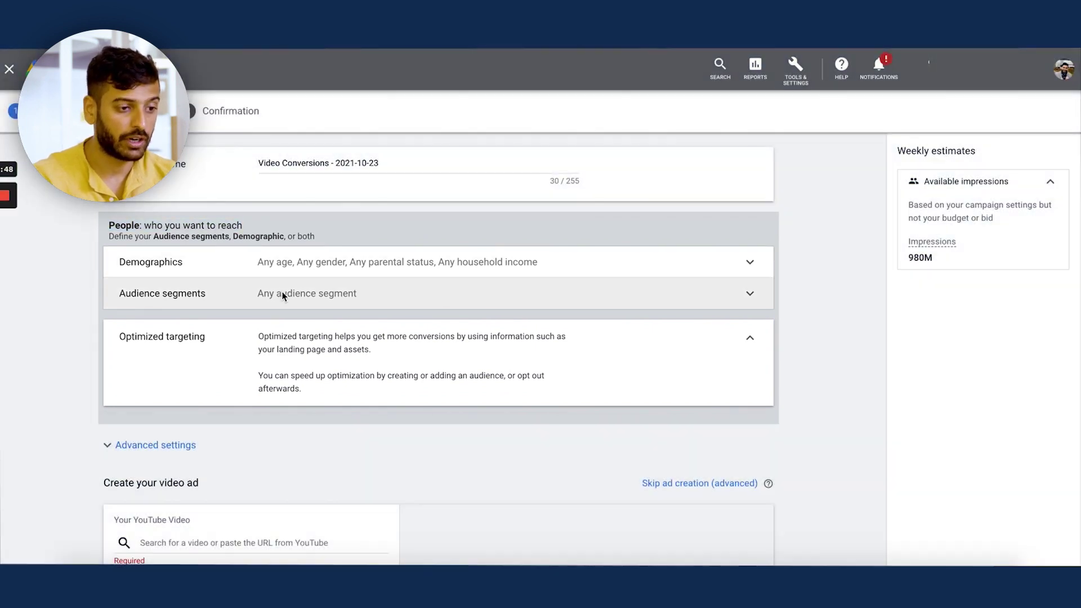
click(284, 294)
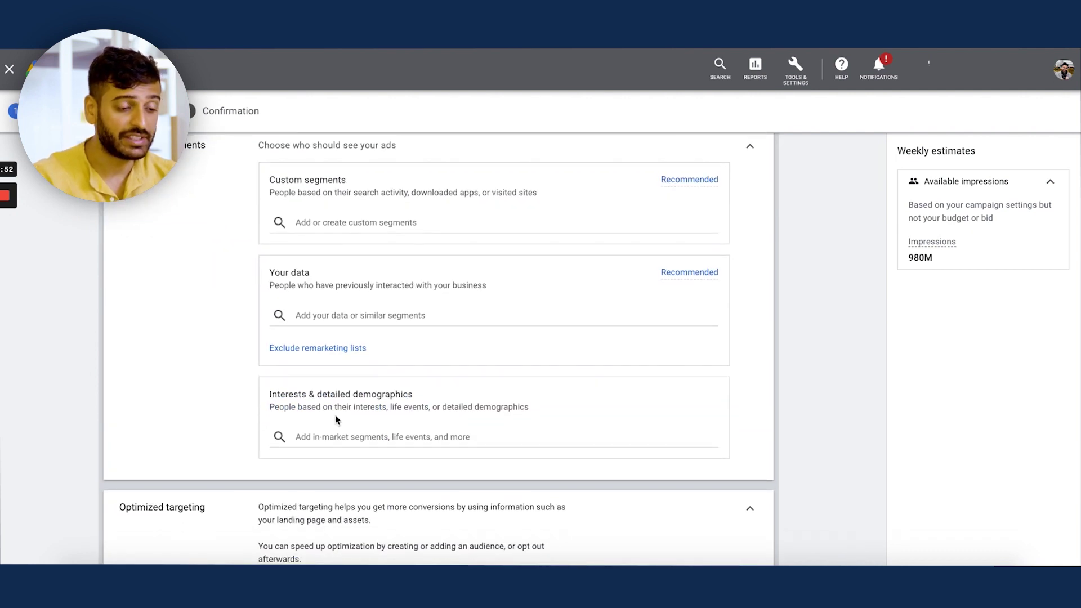
Step: Browse the in-market segment categories for the ad group's audience
click(347, 440)
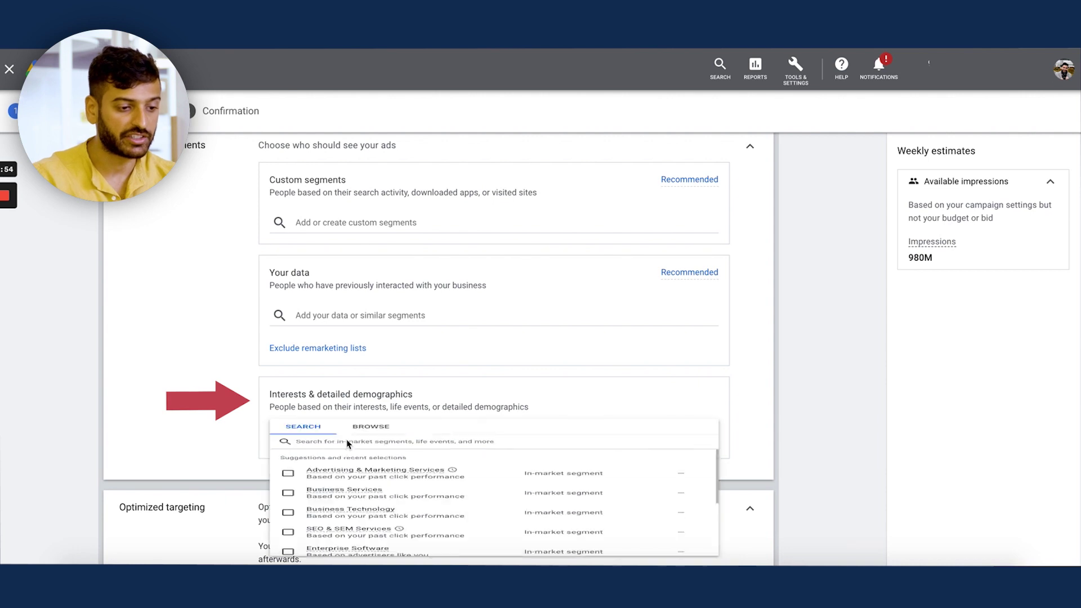
click(371, 433)
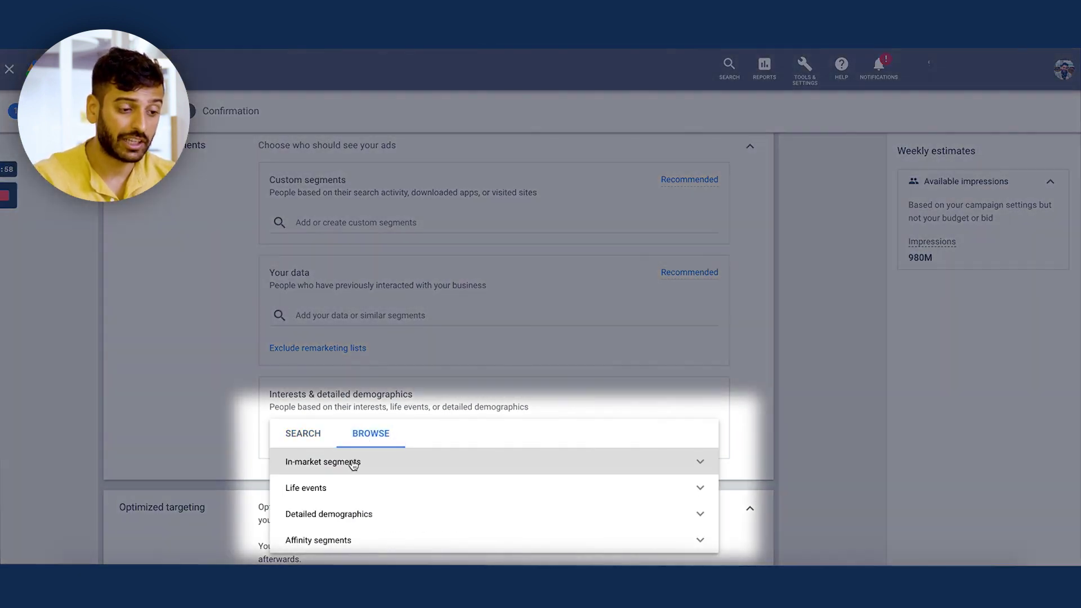
click(353, 463)
scroll(555, 405, down, 1)
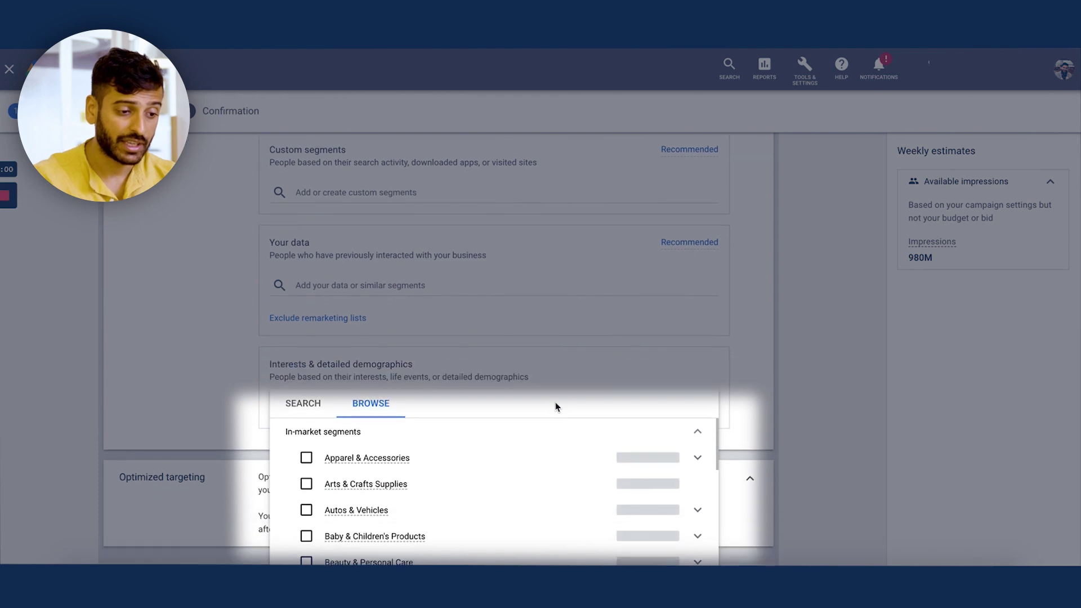
scroll(545, 484, down, 6)
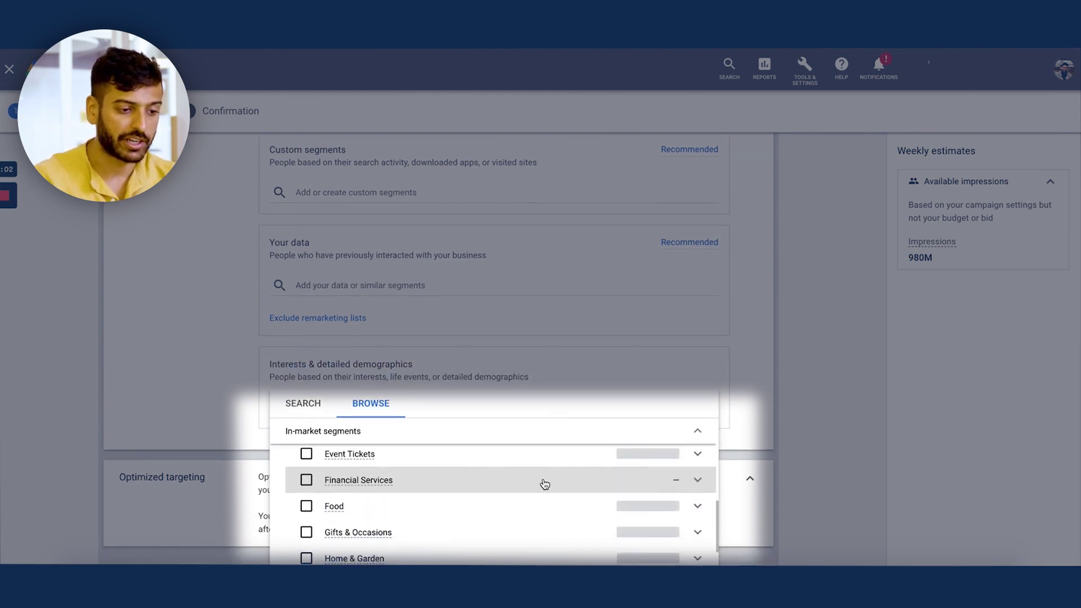
scroll(545, 484, down, 5)
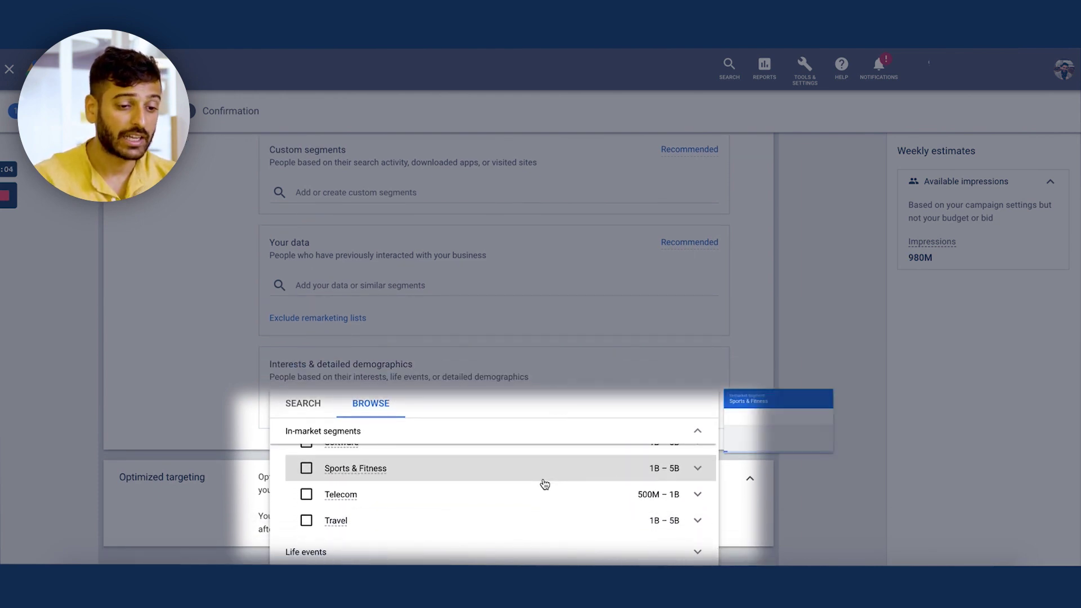
scroll(666, 496, up, 3)
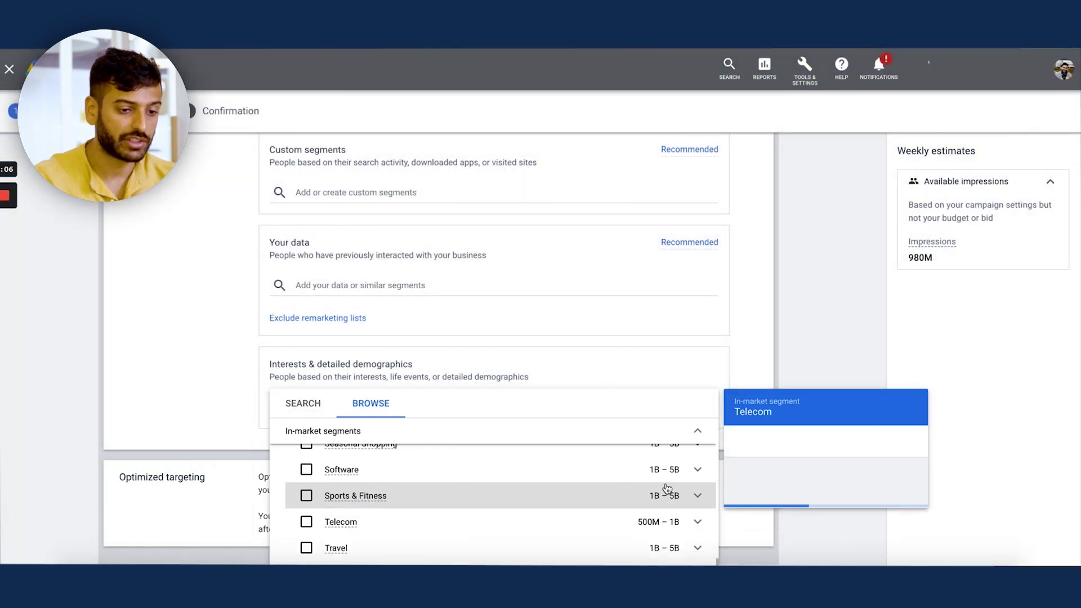
scroll(667, 489, up, 3)
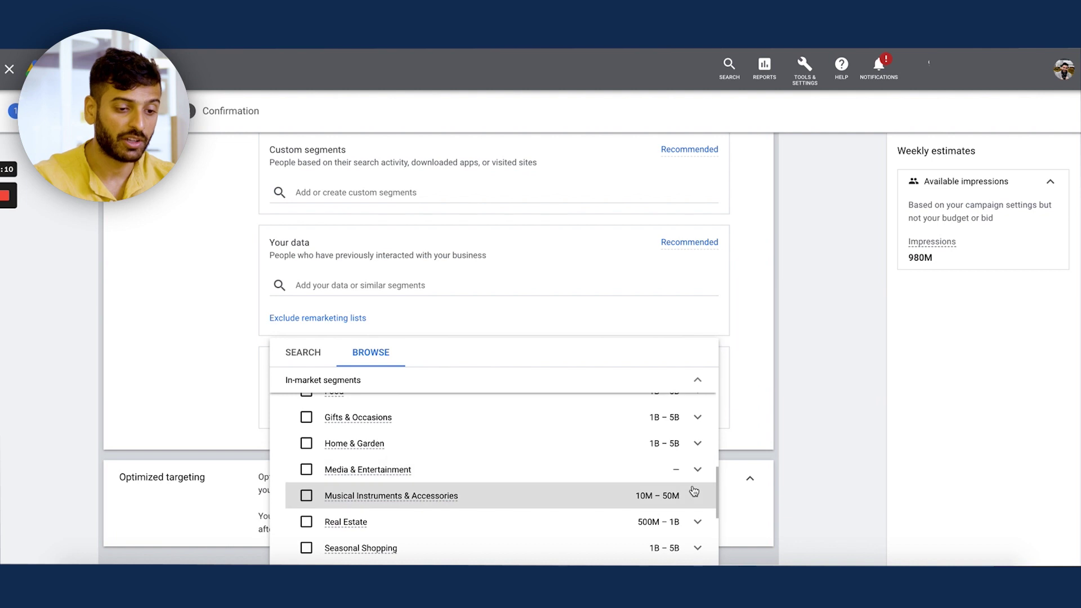
scroll(694, 491, up, 2)
scroll(696, 491, down, 1)
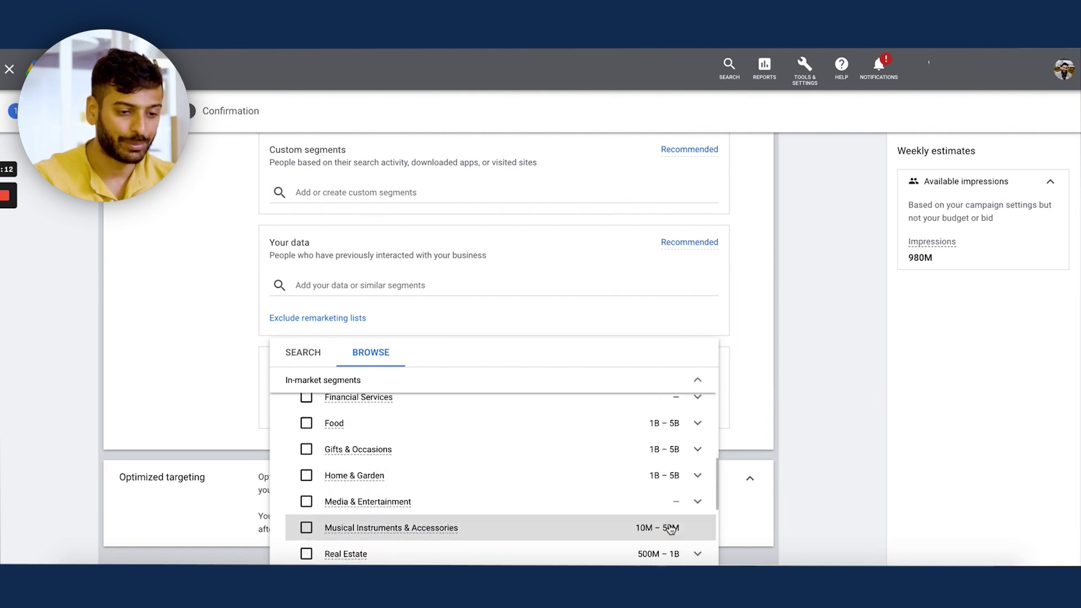
scroll(697, 478, up, 5)
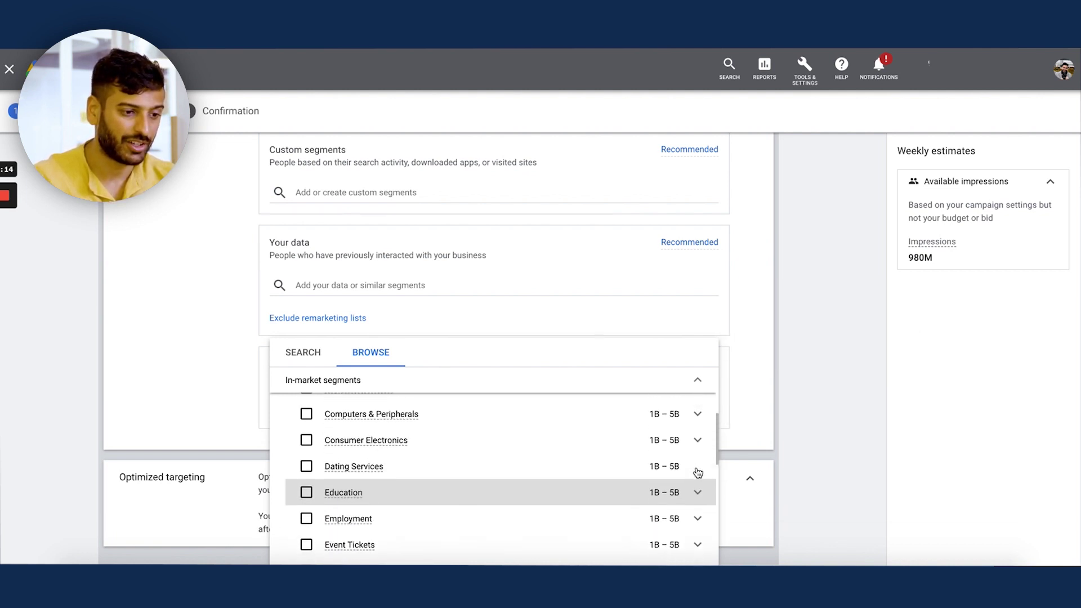
scroll(698, 472, up, 2)
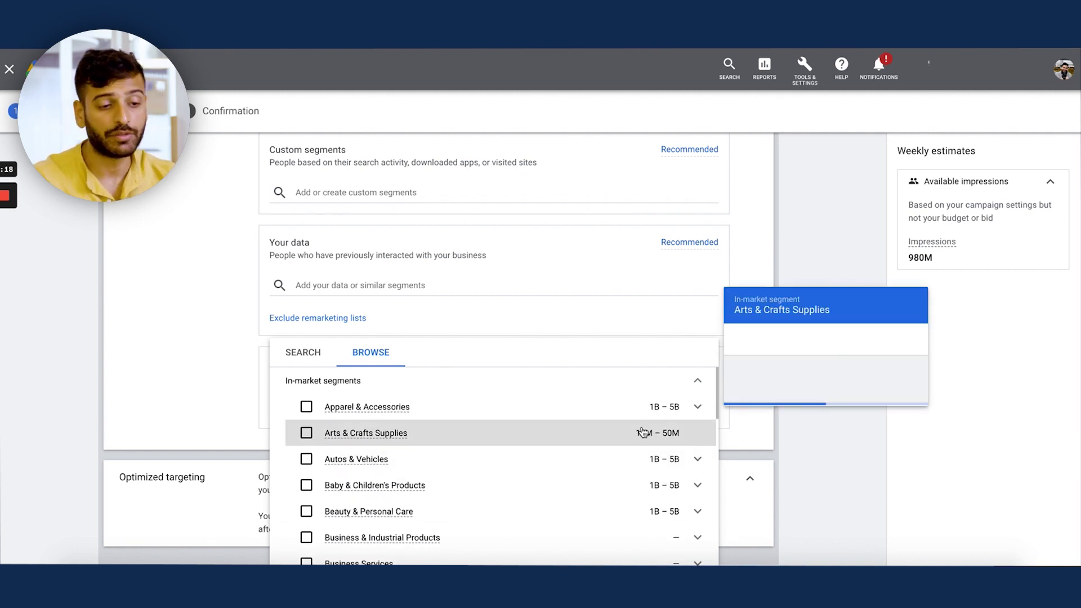
Step: Expand Apparel & Accessories and scroll down to the Shoes segment
click(698, 407)
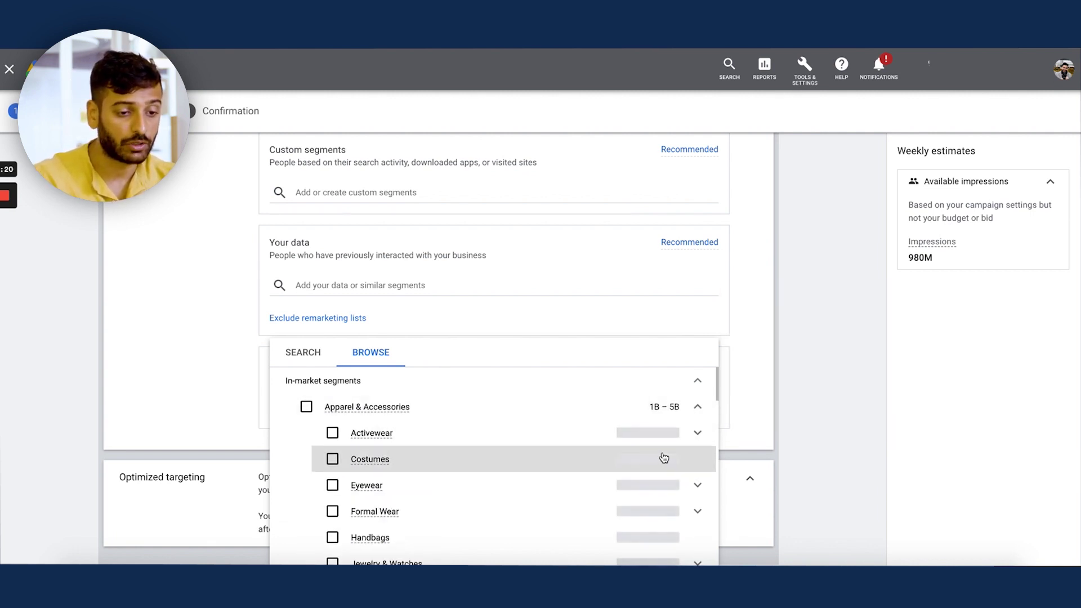
mouse_move(663, 457)
scroll(594, 453, down, 3)
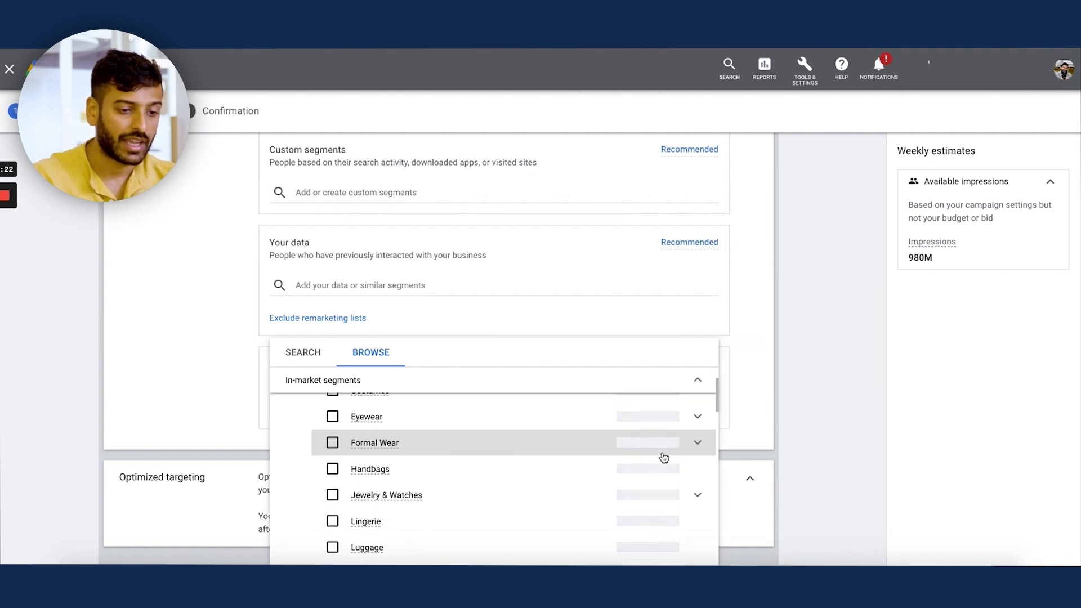
scroll(594, 448, up, 3)
mouse_move(561, 437)
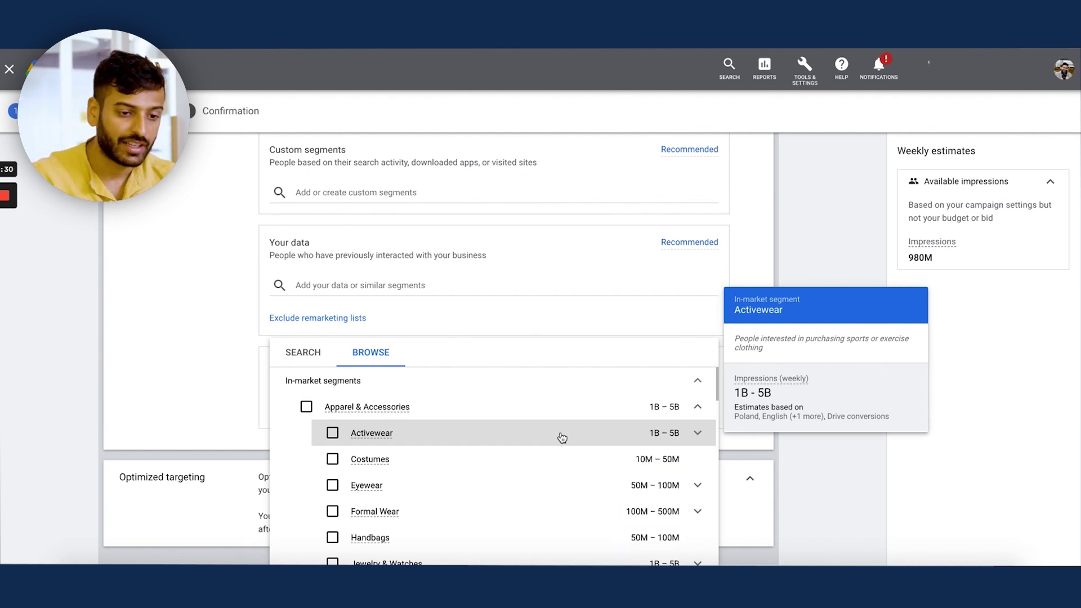
scroll(562, 437, down, 1)
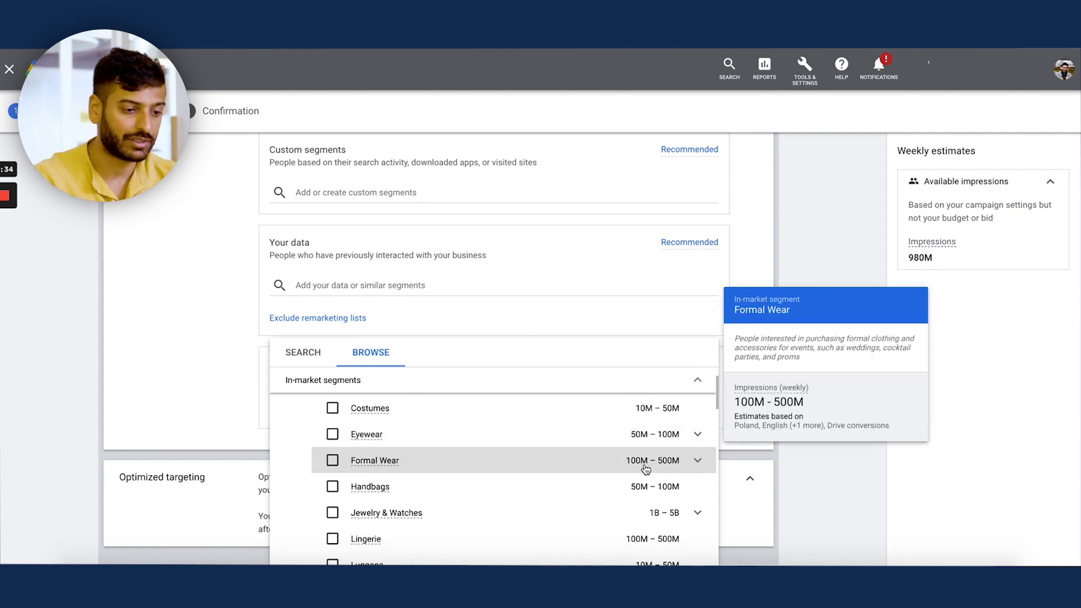
scroll(646, 469, down, 6)
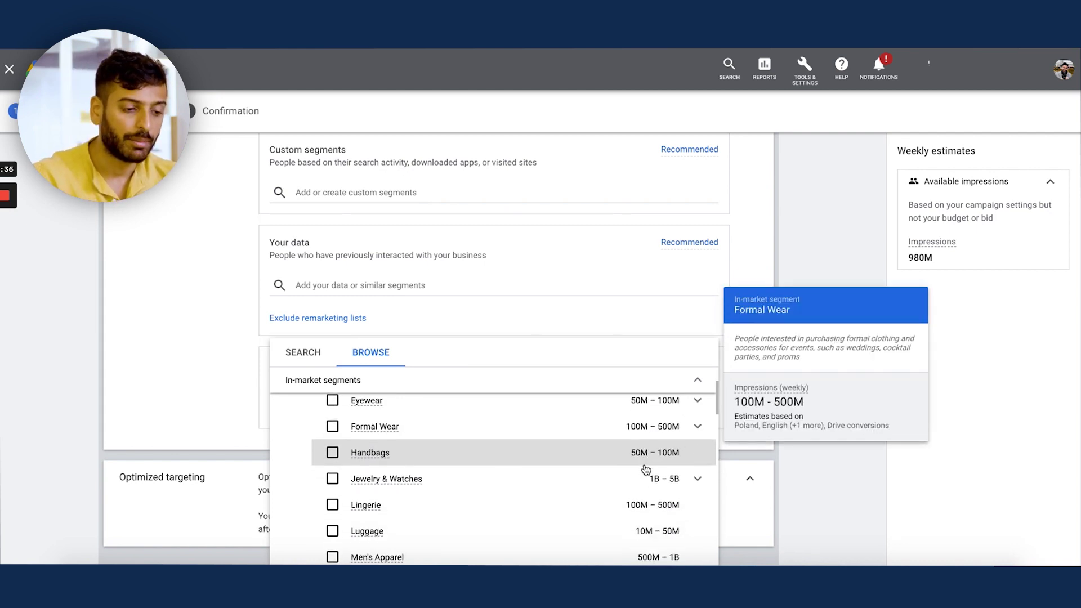
scroll(628, 495, down, 10)
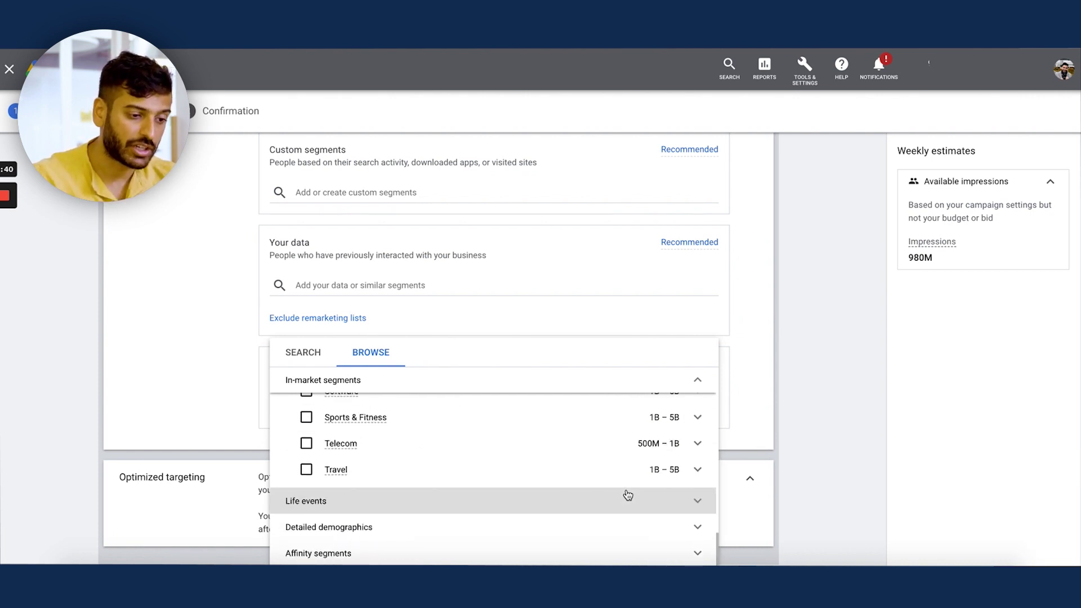
scroll(458, 475, up, 15)
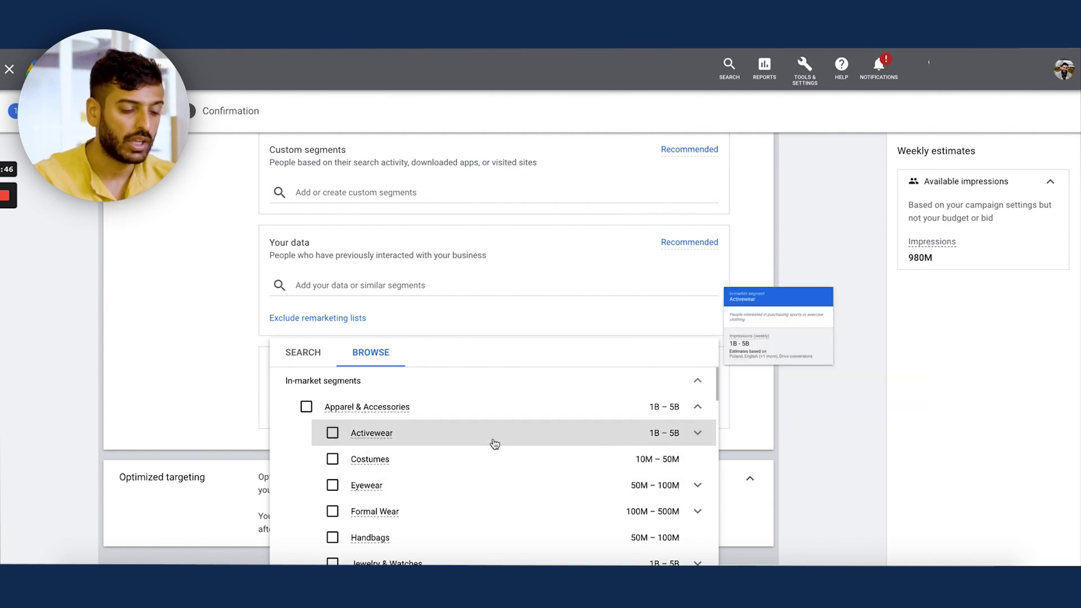
scroll(495, 444, down, 2)
scroll(494, 443, down, 1)
scroll(494, 441, up, 1)
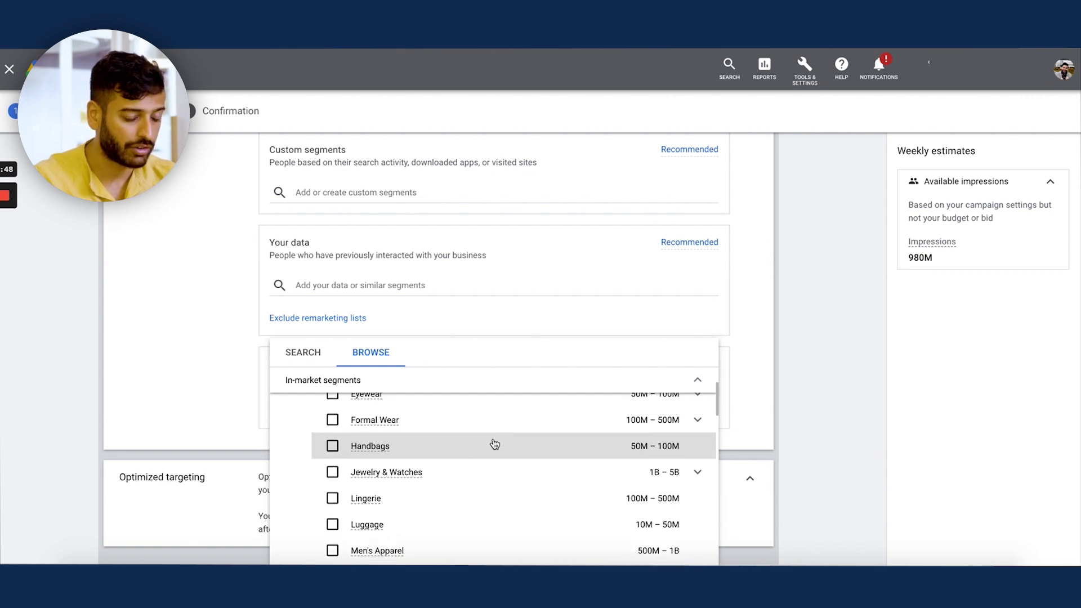
scroll(521, 439, down, 2)
scroll(521, 439, down, 2)
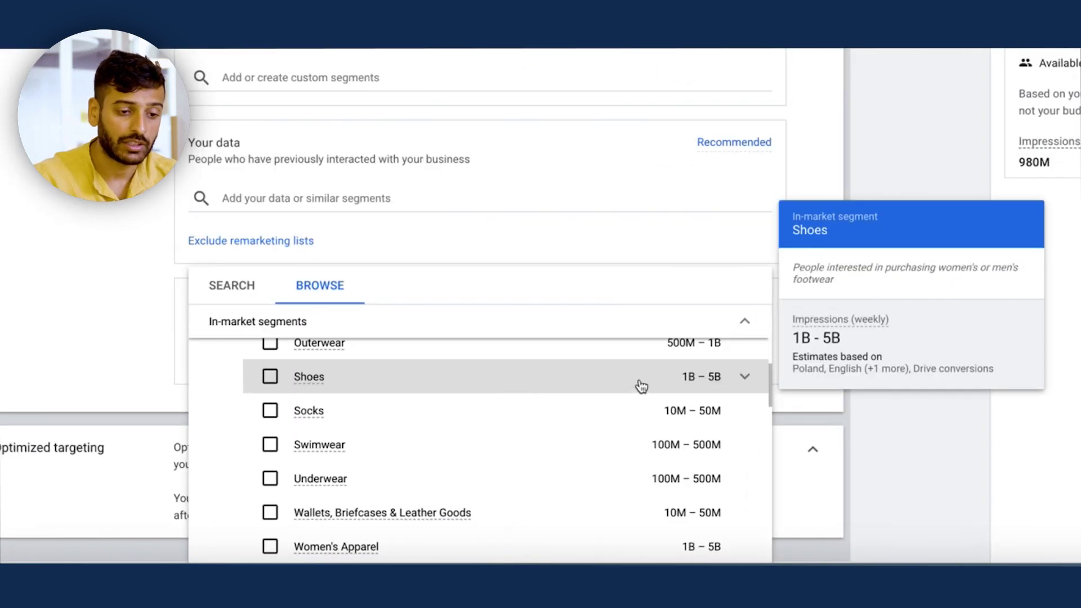
Step: Expand Shoes and add Athletic Shoes, Boots, Dress Shoes and the whole Shoes category
click(745, 378)
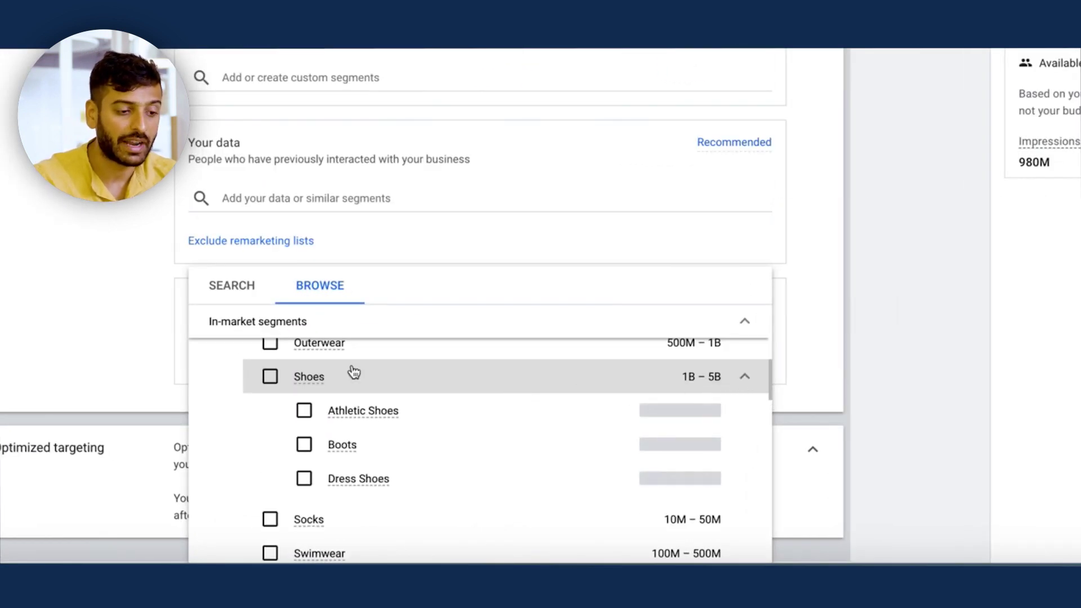
click(303, 411)
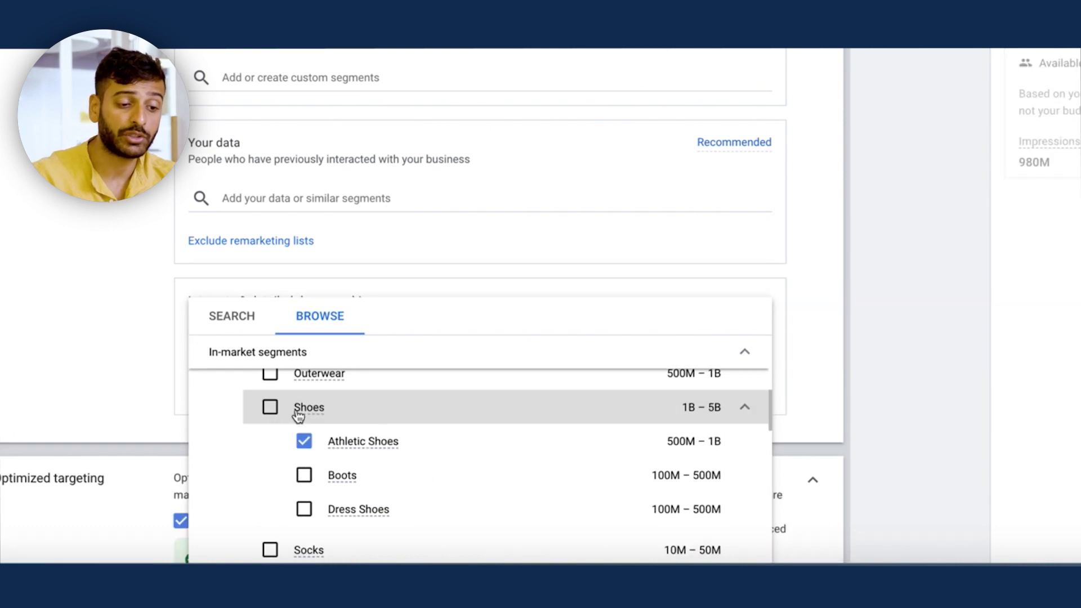
mouse_move(357, 450)
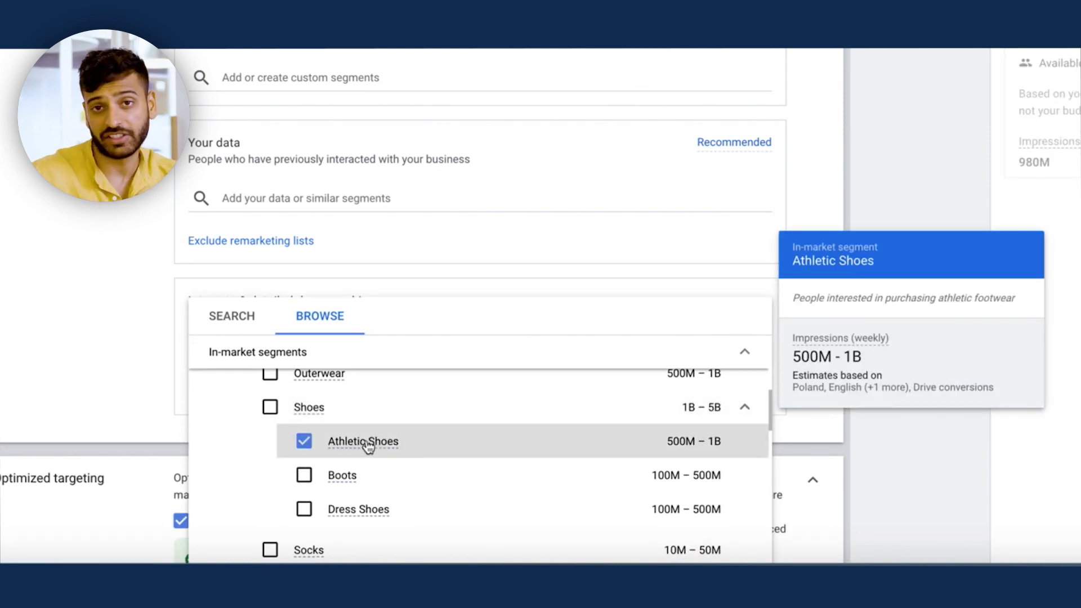
scroll(368, 446, down, 1)
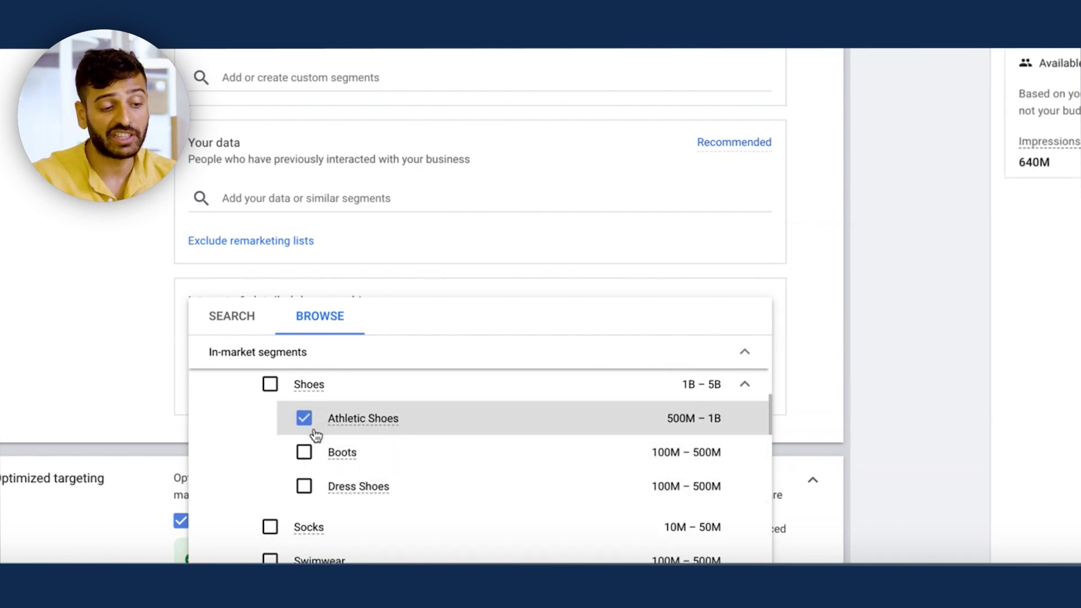
click(303, 452)
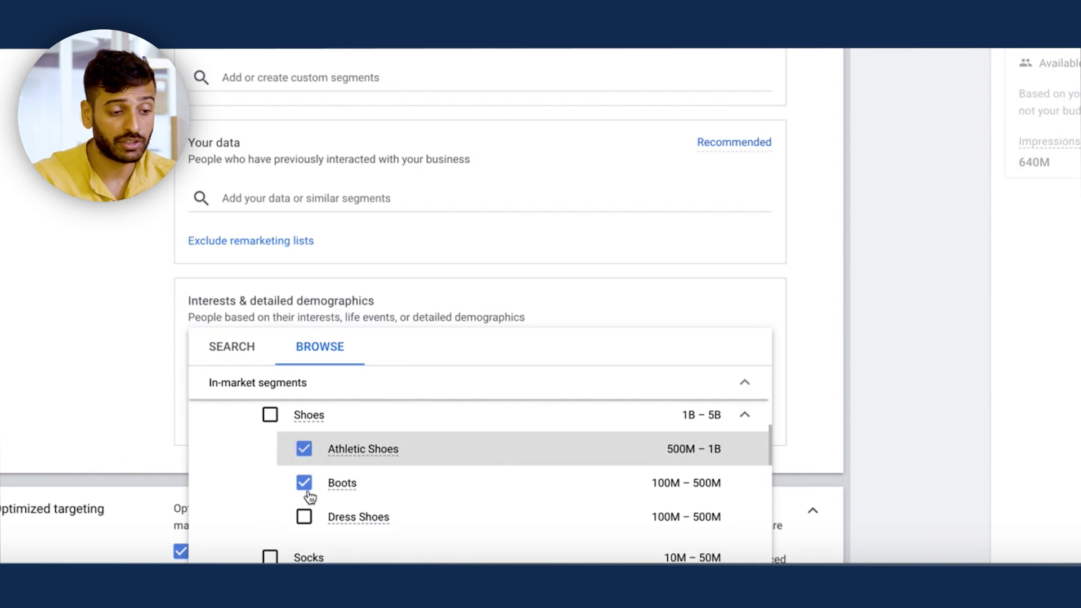
click(303, 516)
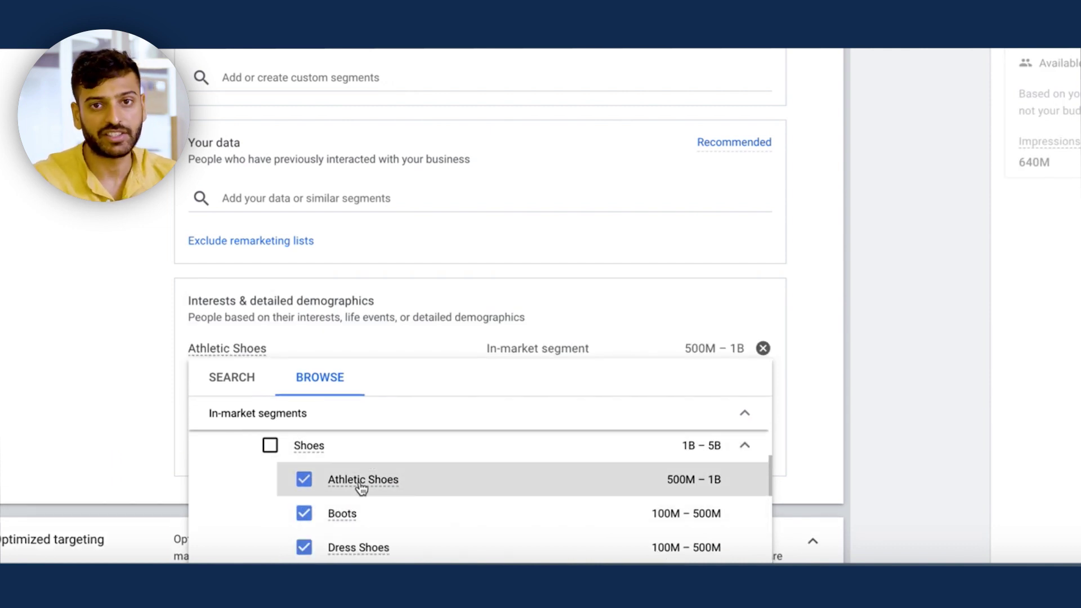
mouse_move(361, 487)
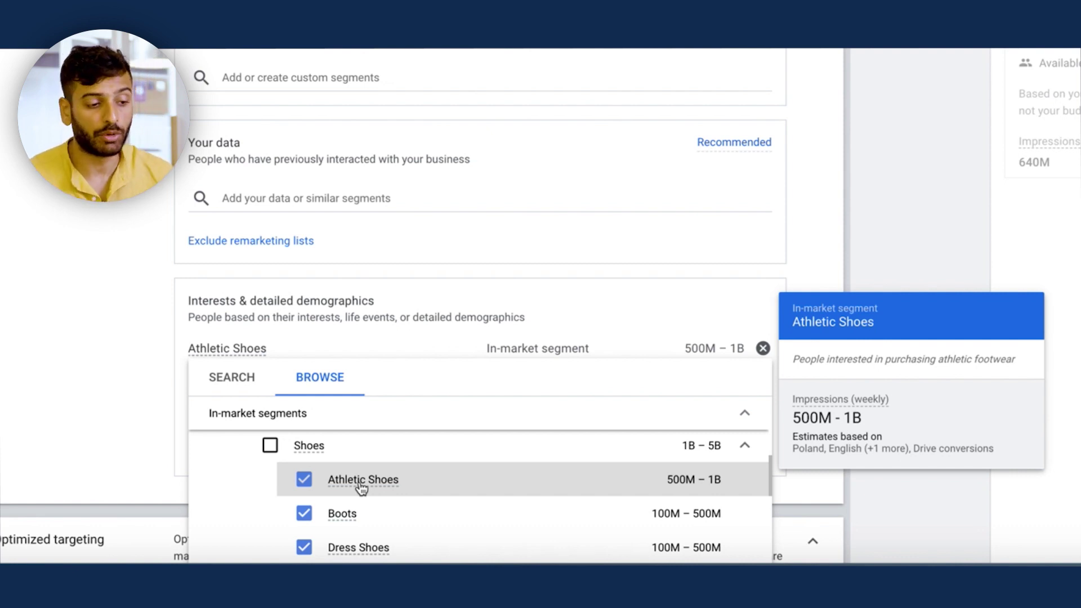
click(270, 445)
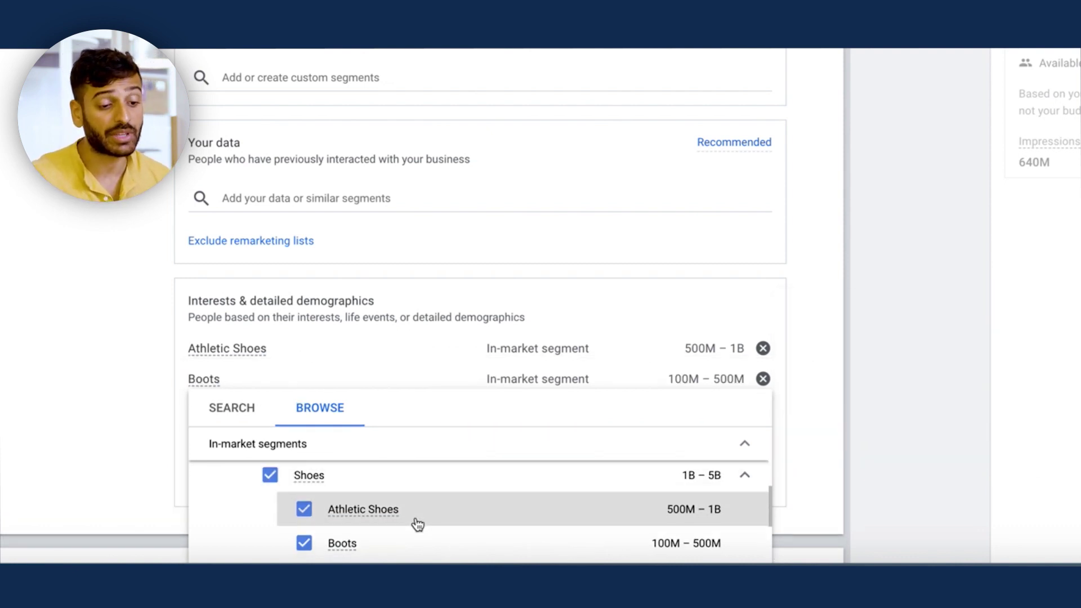
Step: Remove Shoes, Boots, Dress Shoes and Socks, keeping only Athletic Shoes
scroll(416, 524, down, 2)
scroll(417, 525, up, 3)
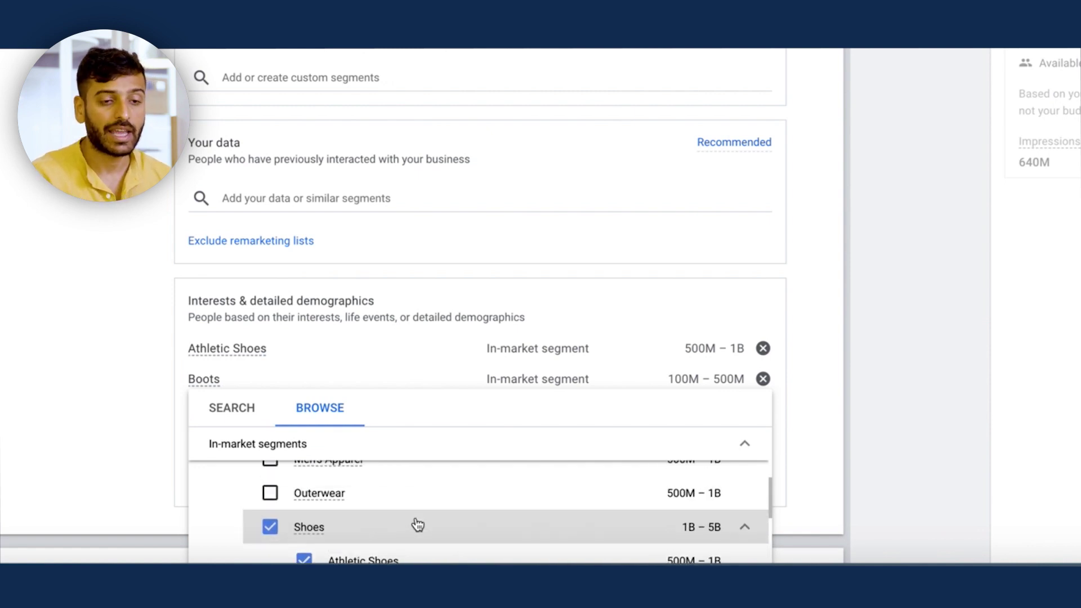
mouse_move(417, 525)
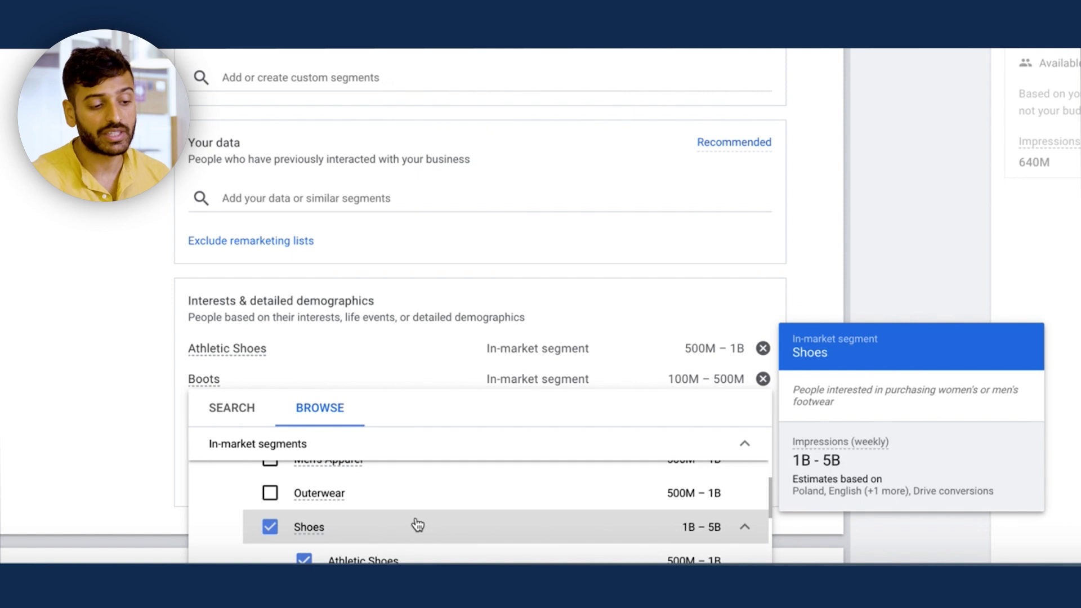
scroll(417, 524, down, 1)
scroll(417, 522, up, 1)
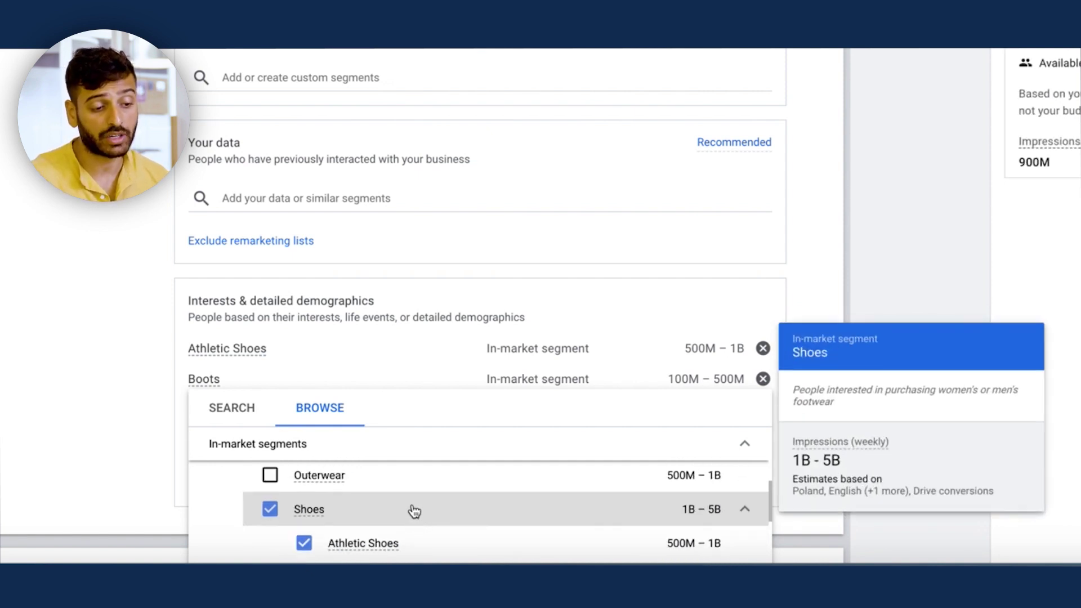
click(415, 511)
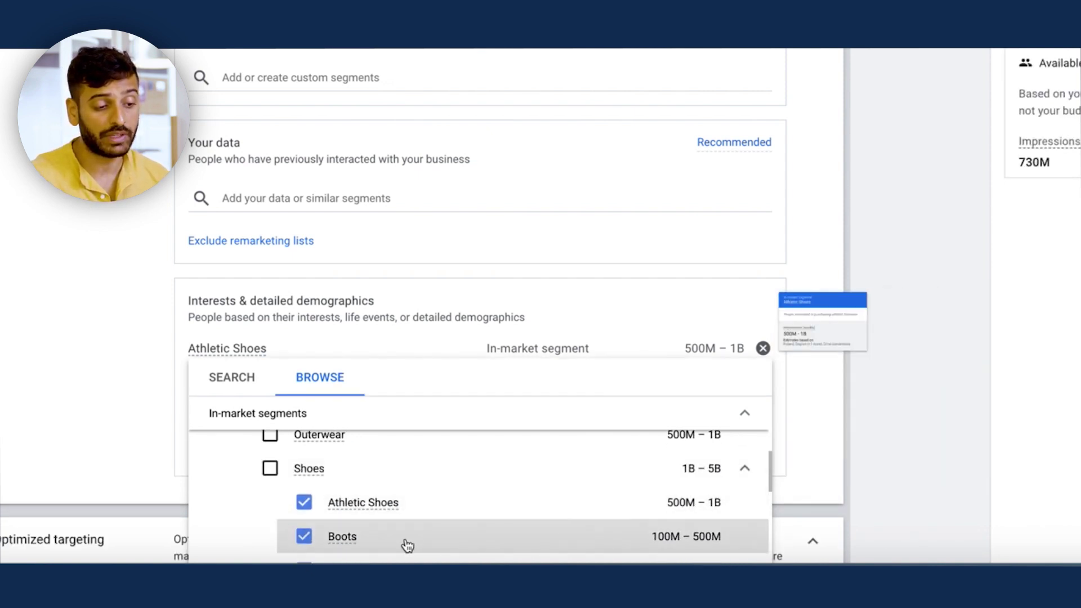
click(407, 545)
scroll(406, 545, down, 1)
click(403, 497)
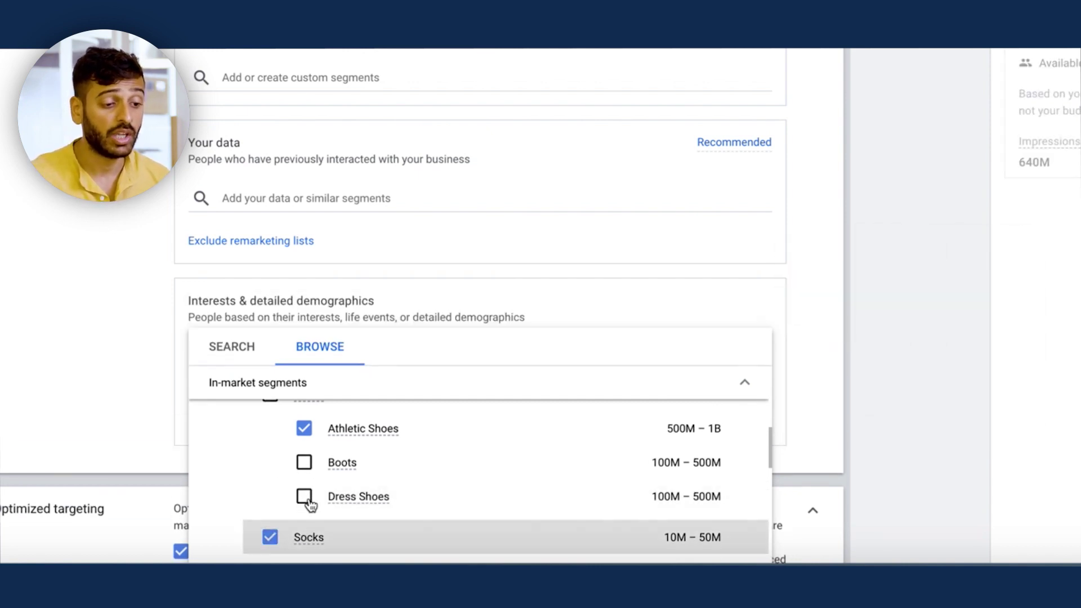
mouse_move(303, 533)
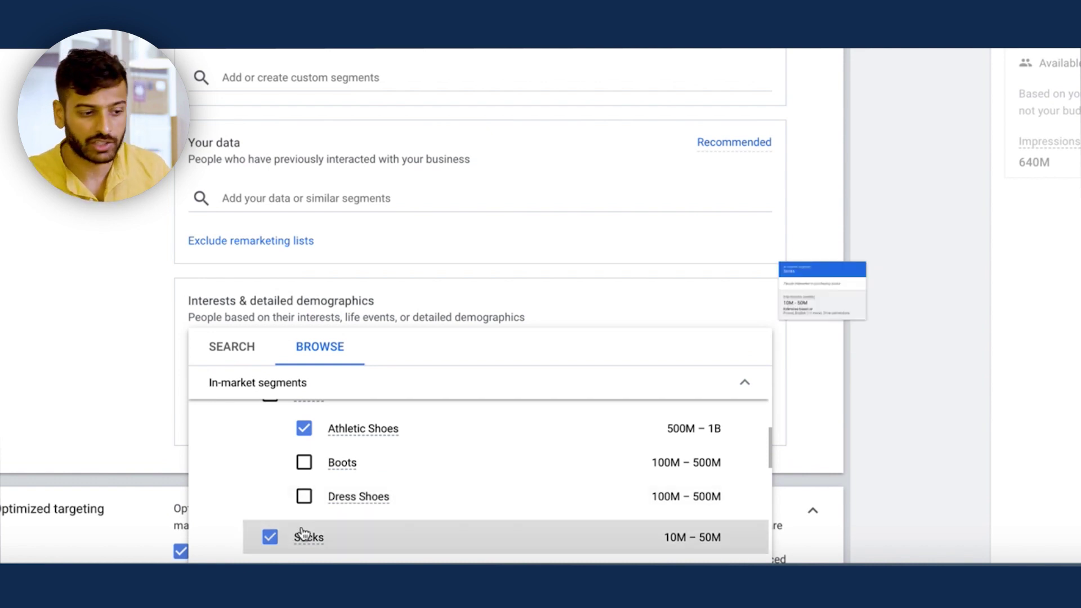
scroll(303, 533, down, 1)
click(270, 496)
scroll(330, 455, up, 5)
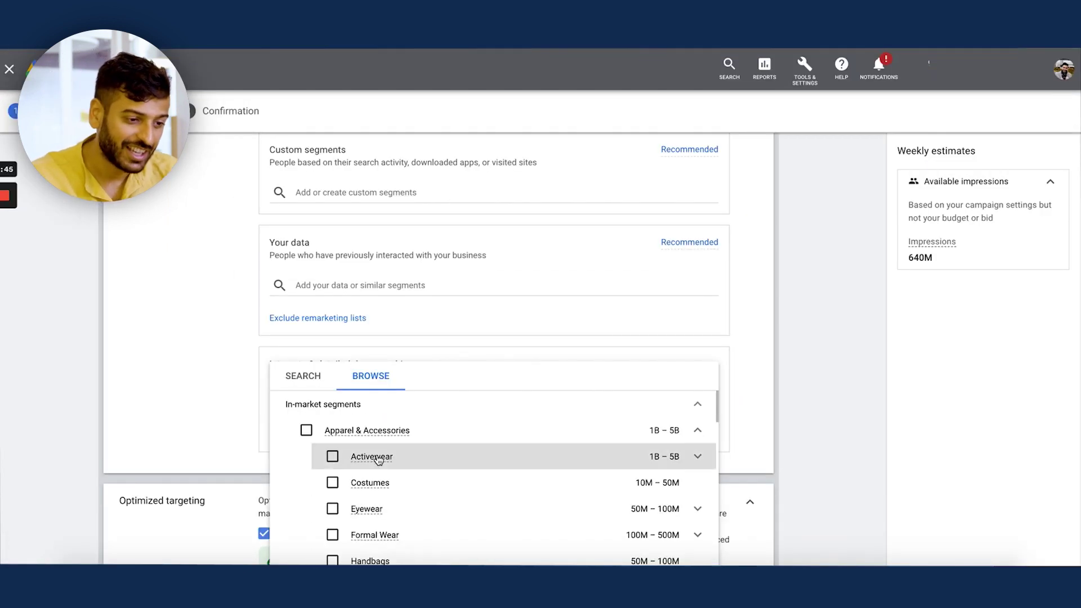
Step: Switch to the Search tab and look through the segments matching 'shoes'
click(309, 384)
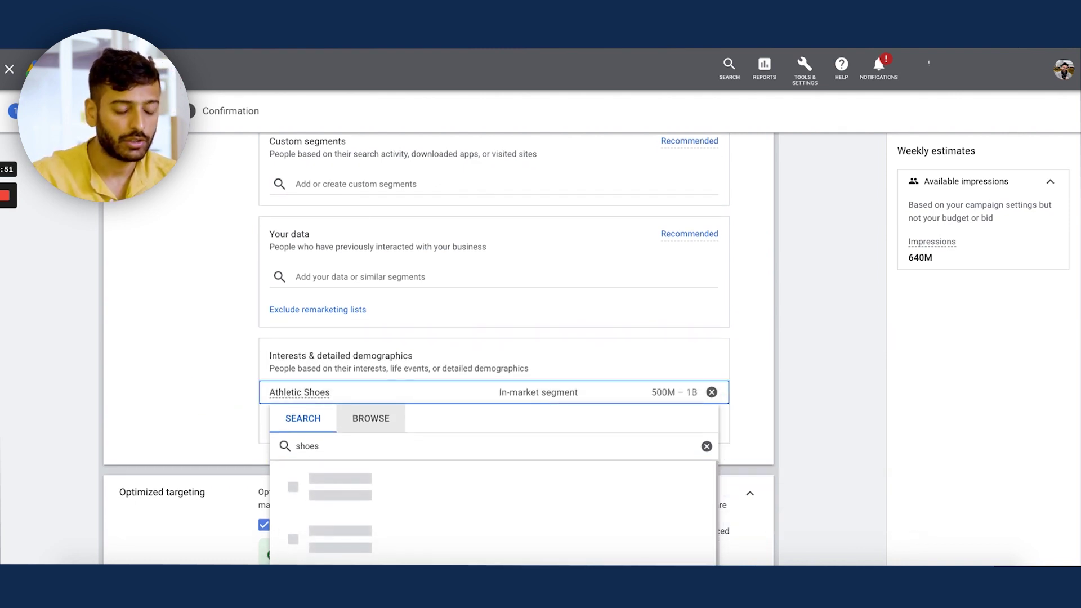
scroll(510, 496, down, 4)
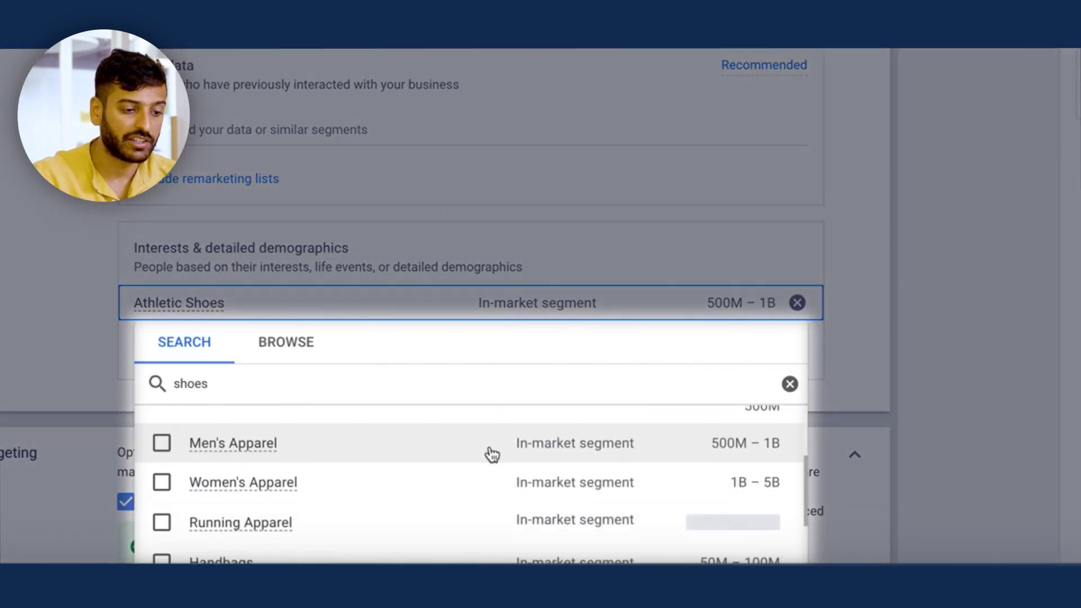
scroll(491, 453, down, 1)
scroll(490, 451, up, 3)
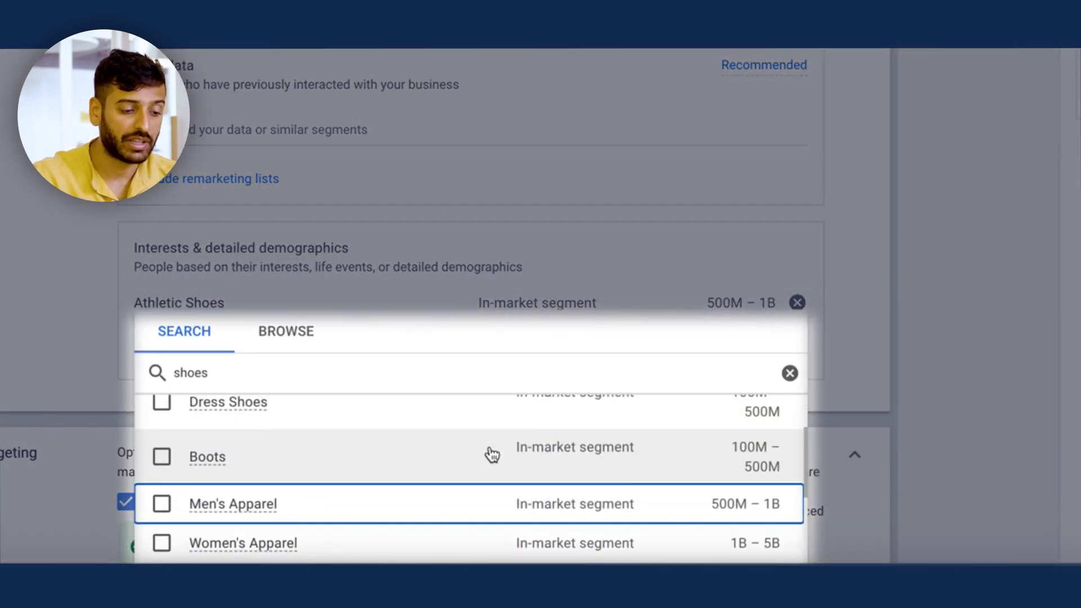
scroll(387, 417, down, 5)
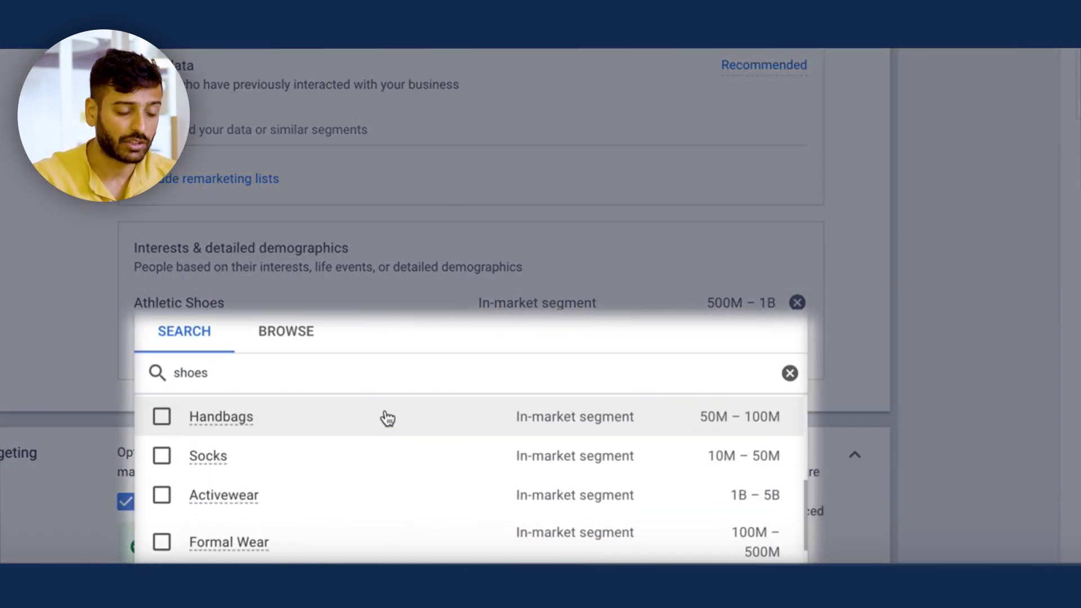
scroll(387, 417, up, 1)
scroll(388, 418, down, 3)
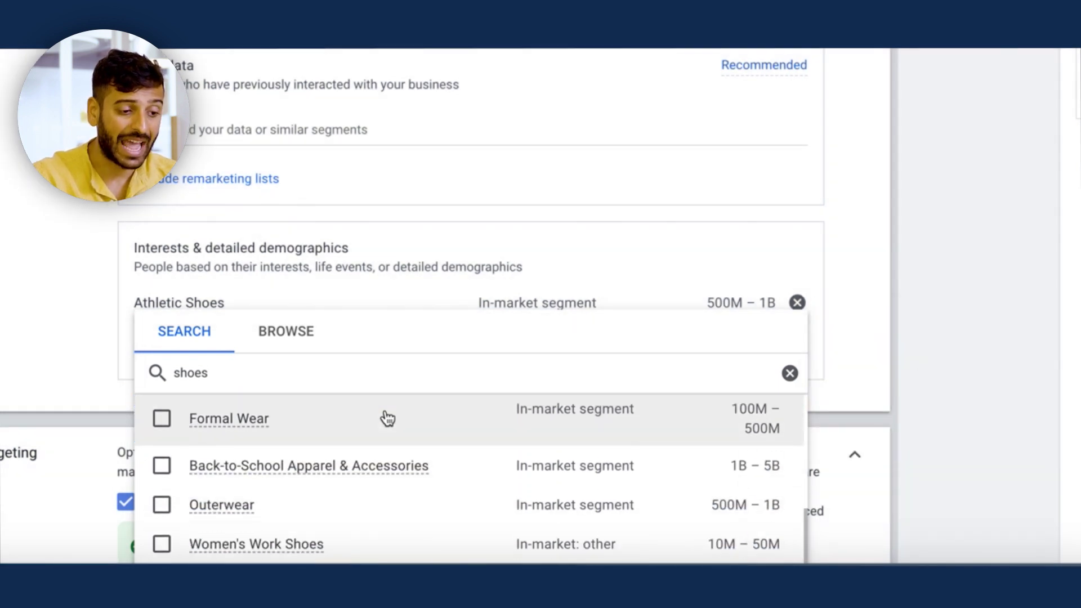
scroll(486, 483, down, 1)
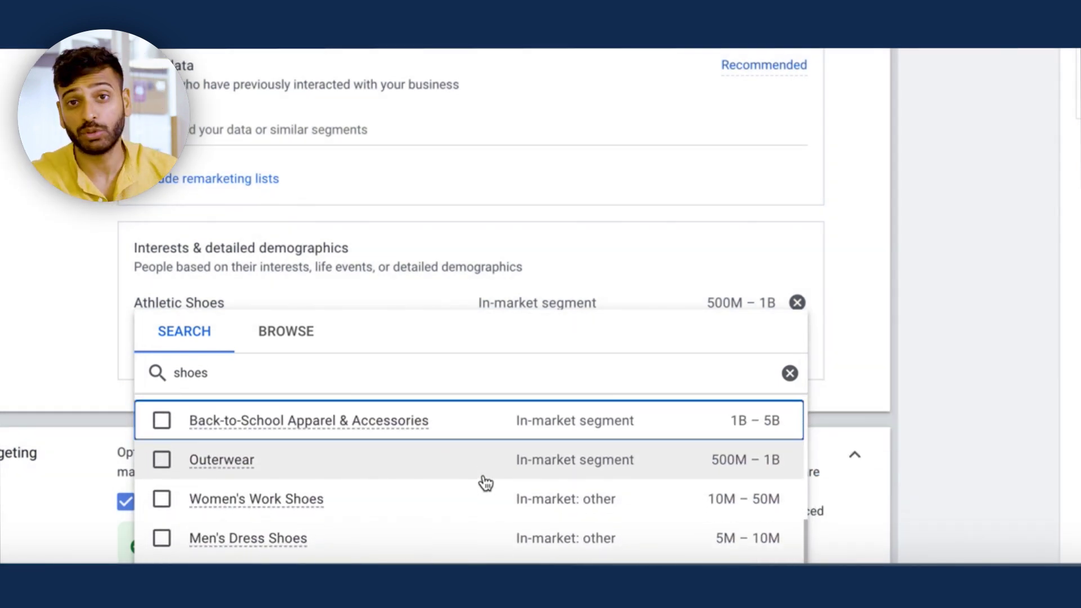
scroll(485, 483, down, 9)
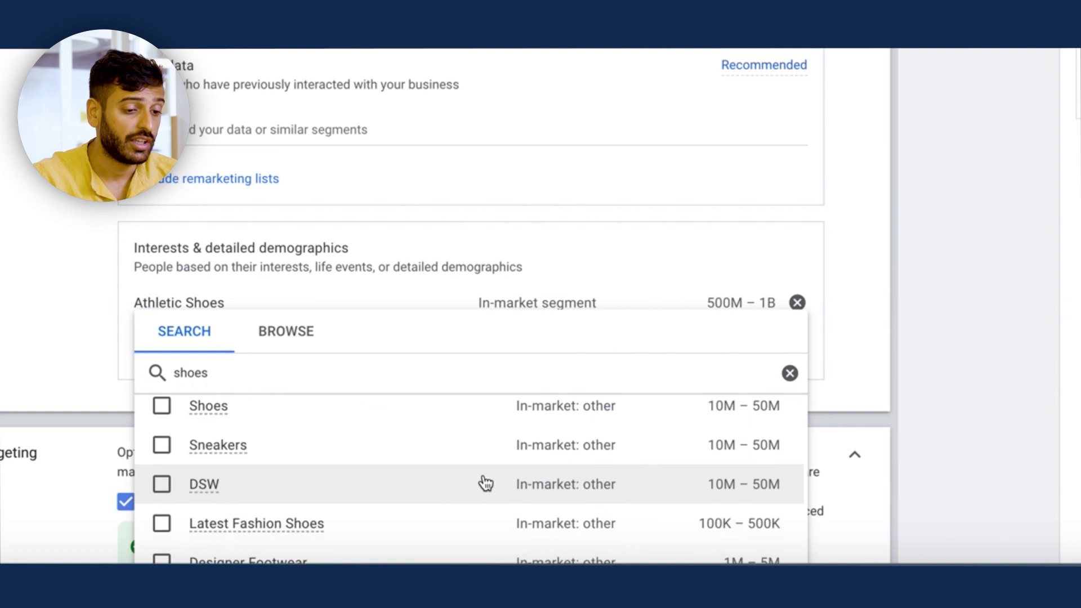
scroll(486, 483, down, 2)
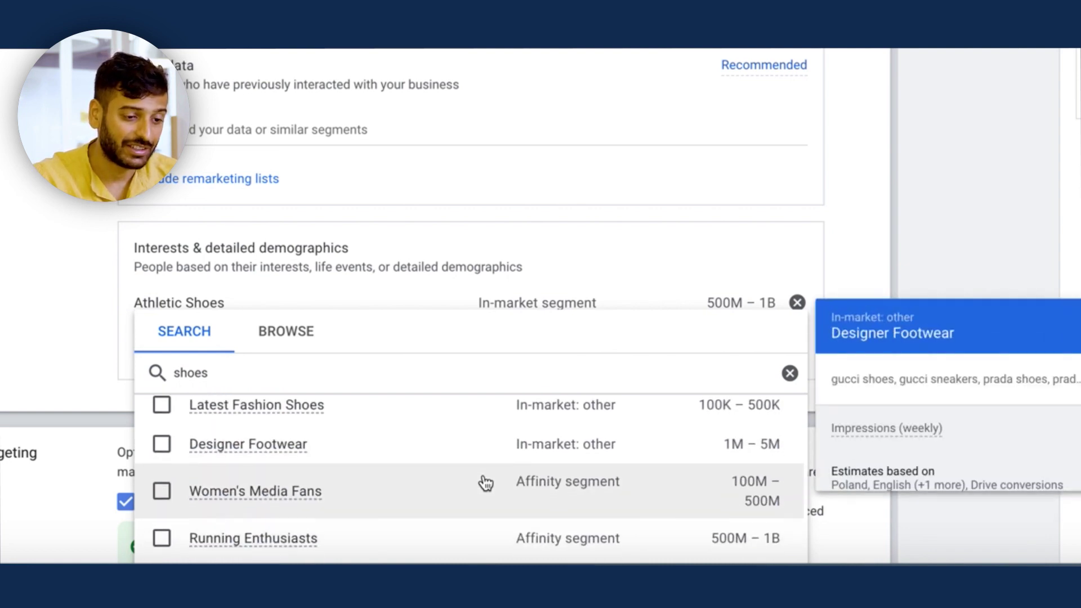
scroll(486, 483, up, 3)
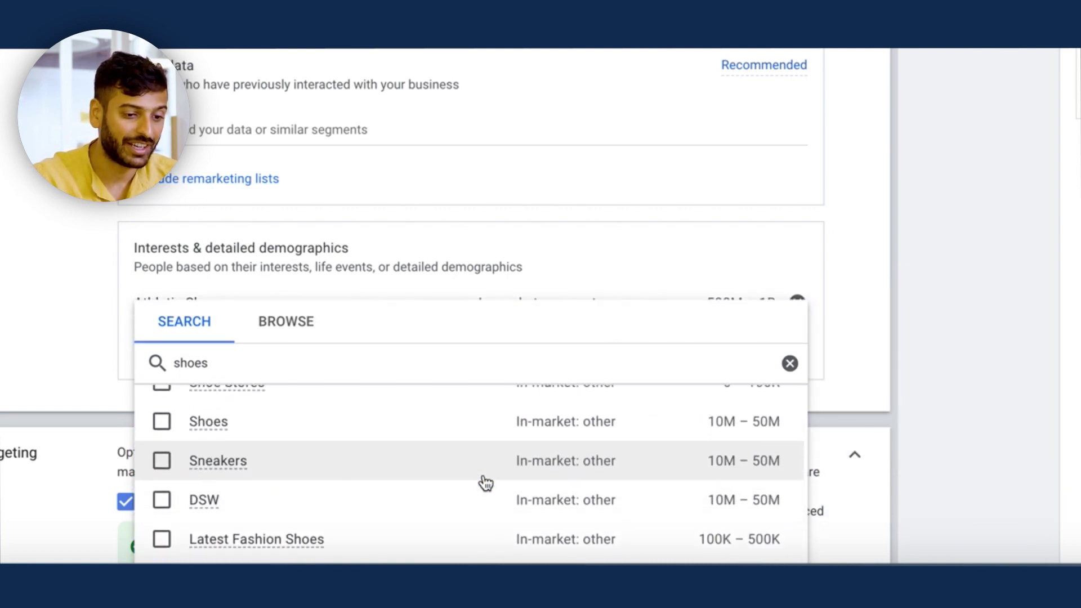
scroll(485, 483, down, 3)
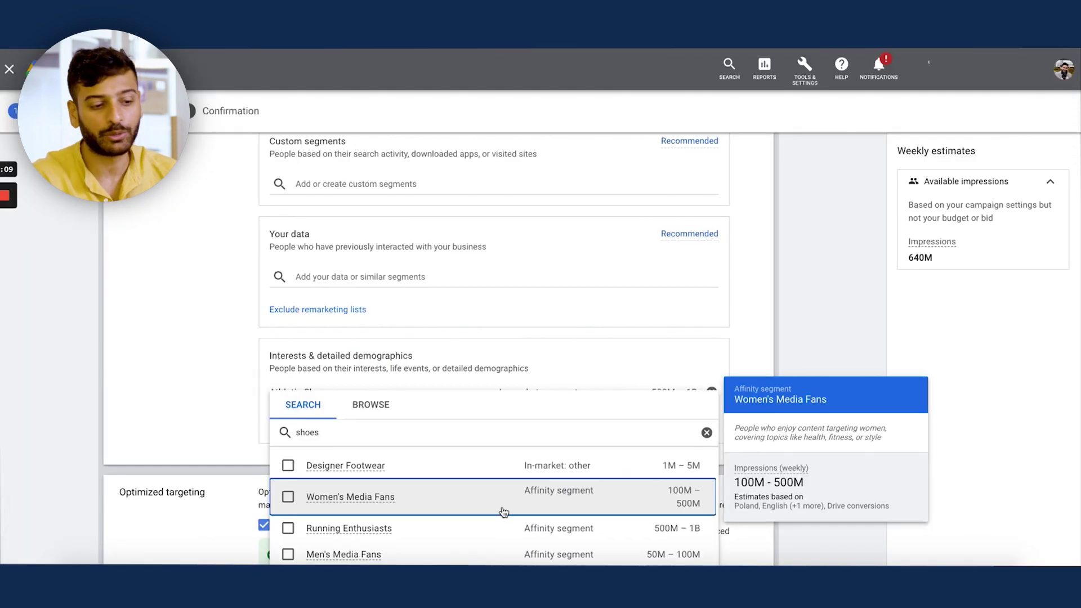
Step: Close the search results, leaving Athletic Shoes as sole segment and optimized targeting unchecked
click(251, 406)
scroll(231, 355, down, 3)
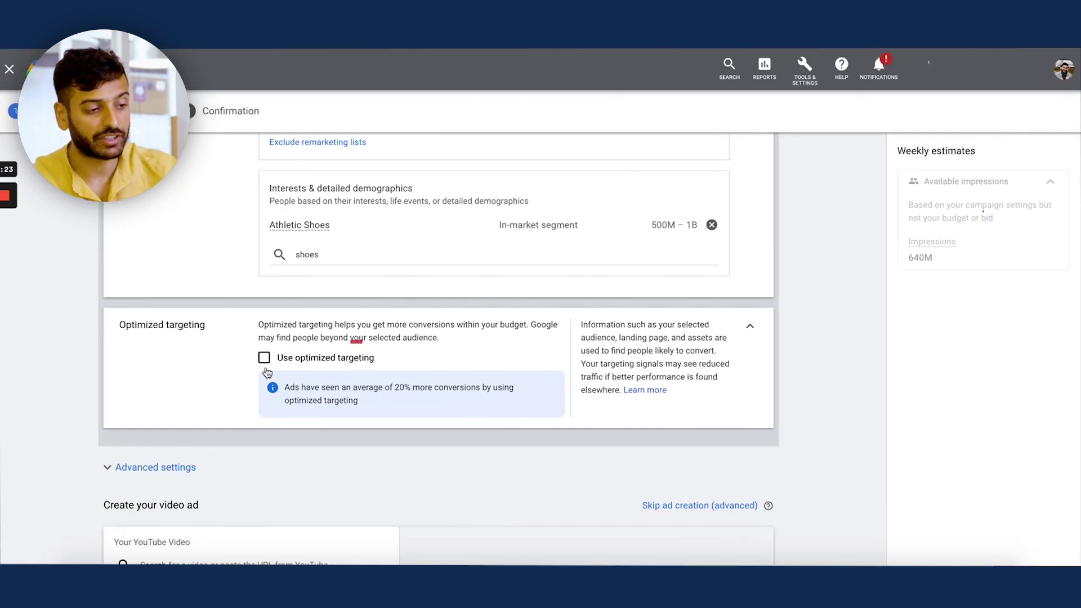
scroll(270, 373, up, 3)
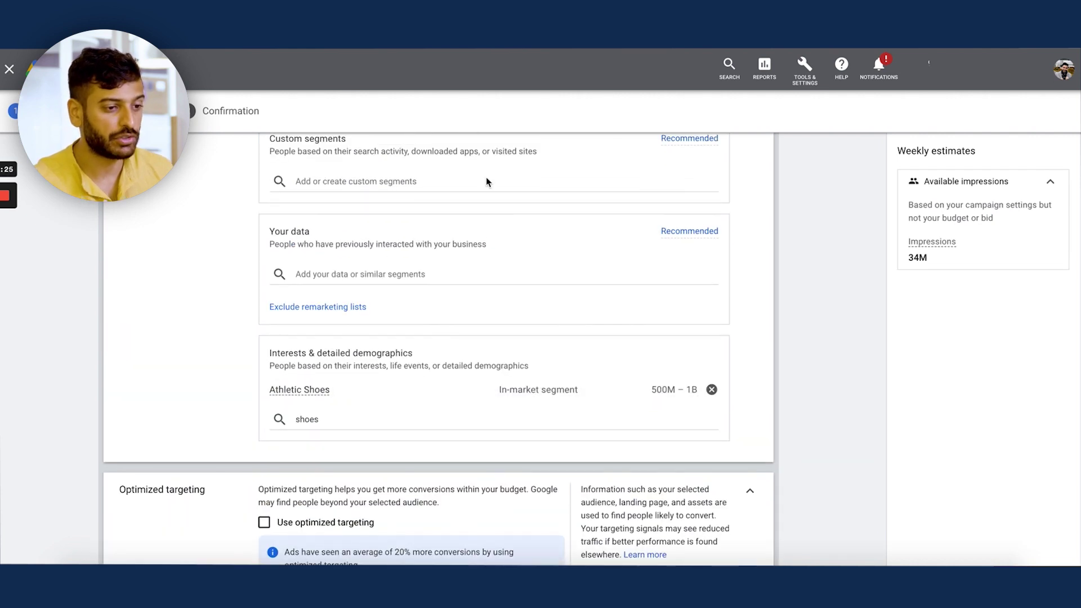